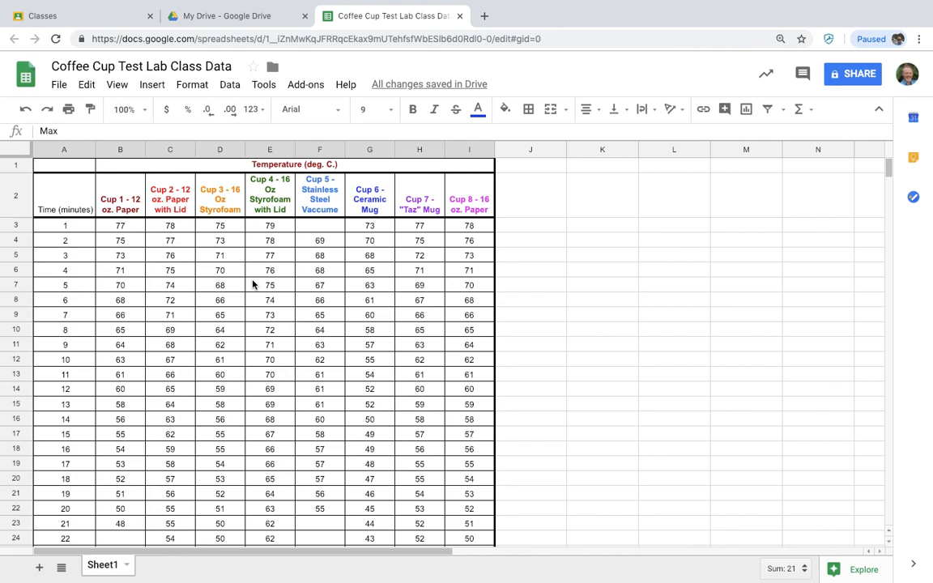
- Calculate the Max for Cup 1 in cell B28 with the formula =max(B3:B27)
scroll(252, 283, "down", 5)
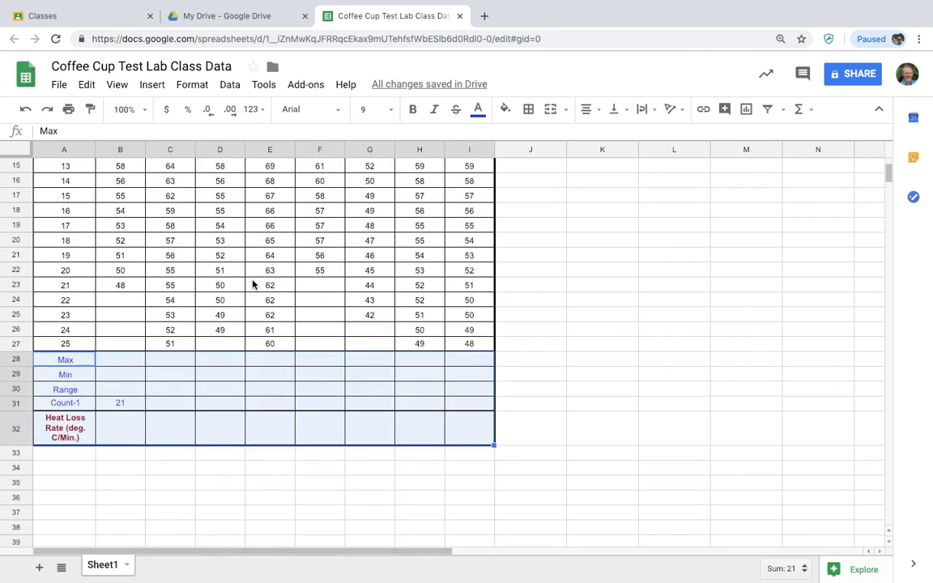
left_click(114, 364)
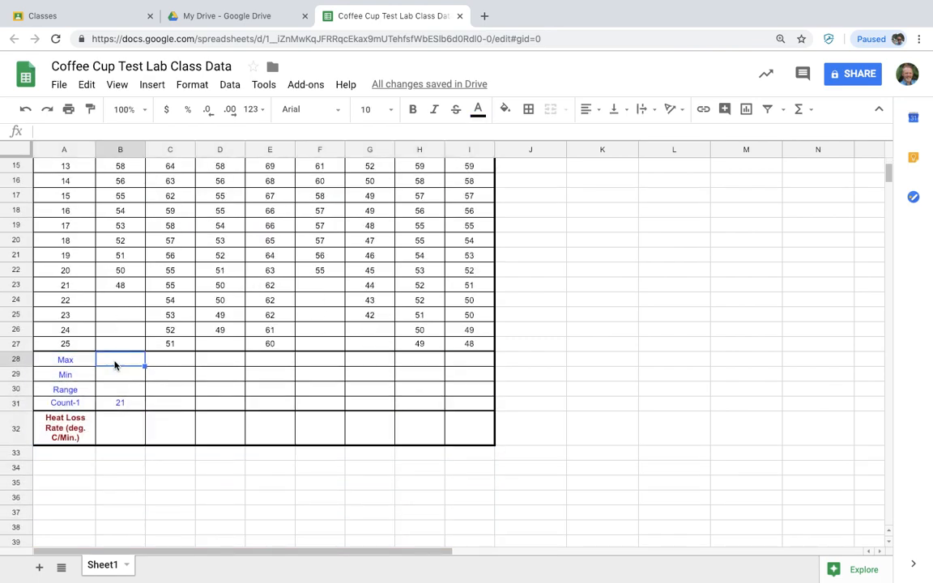
left_click(77, 437)
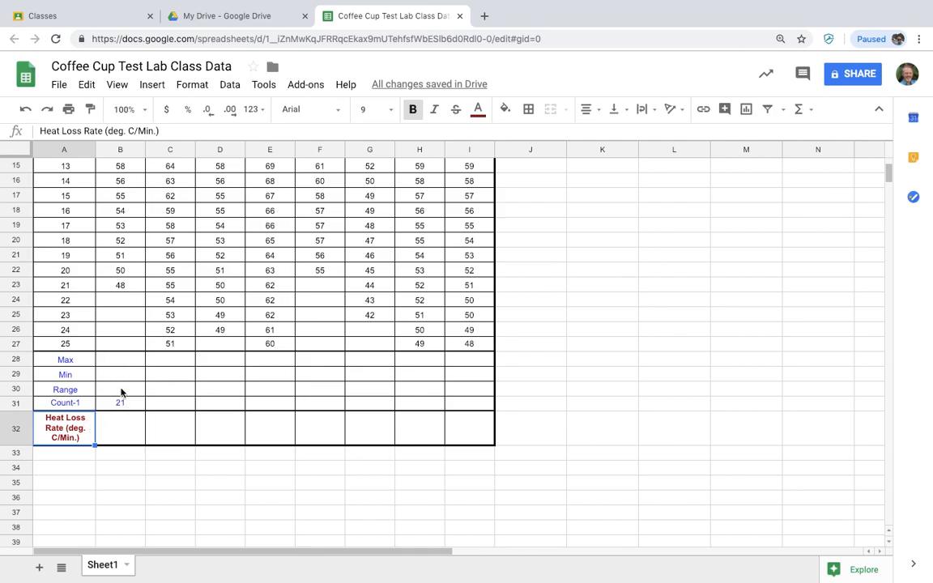
left_click(120, 359)
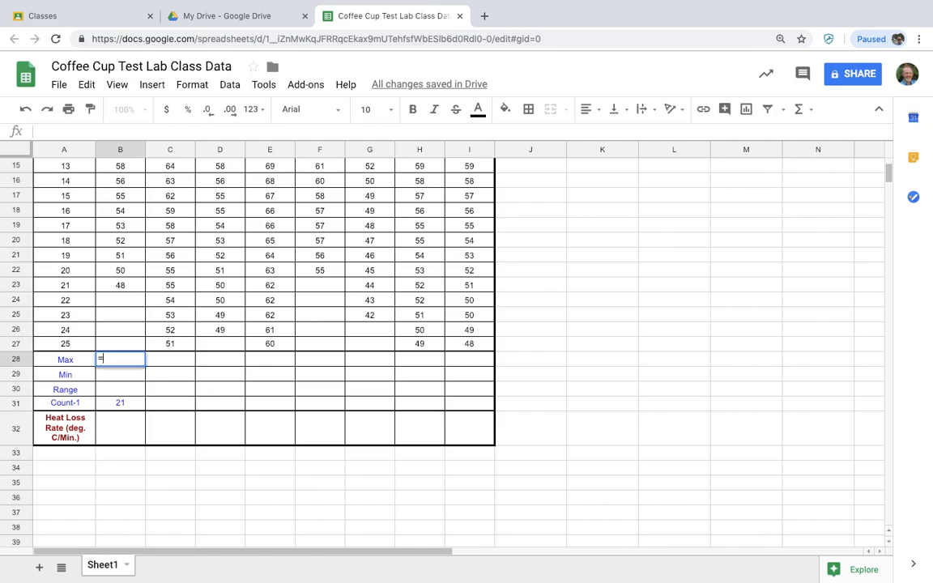
type("=")
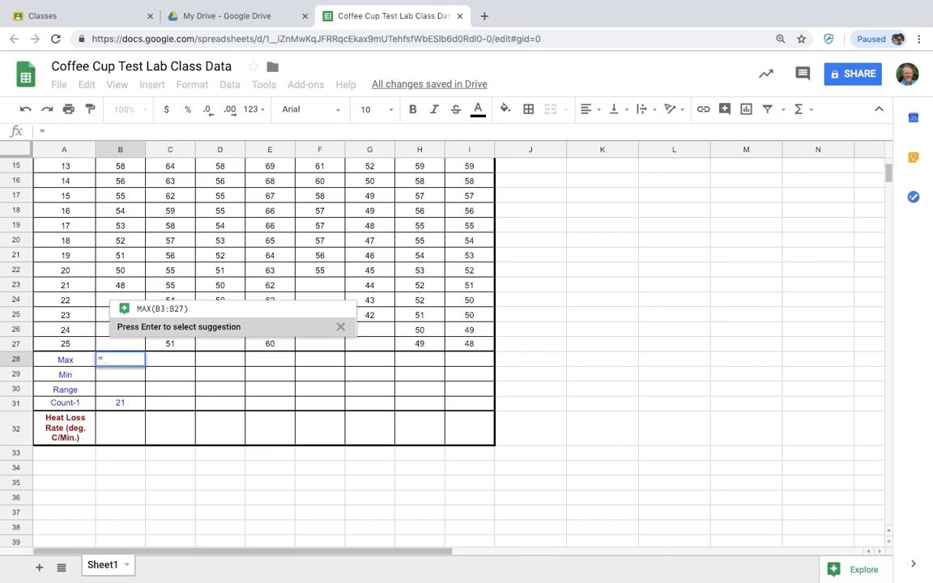
type("max(")
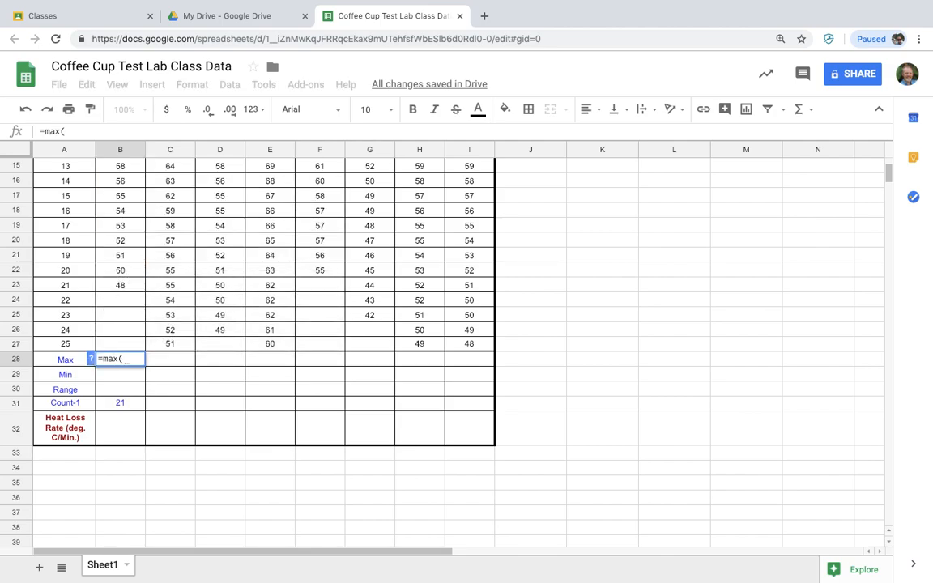
left_click(119, 344)
left_click_drag(119, 327, 118, 226)
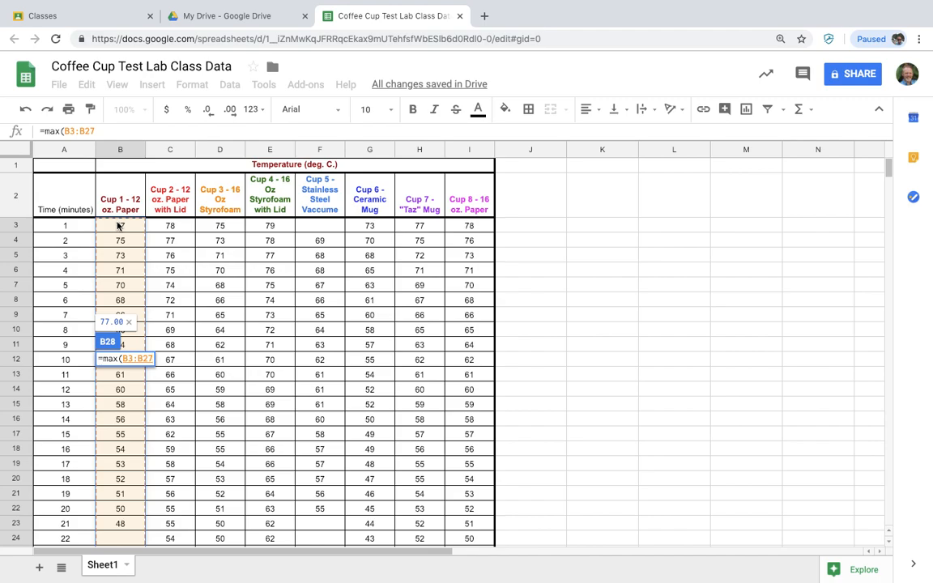
key("Return")
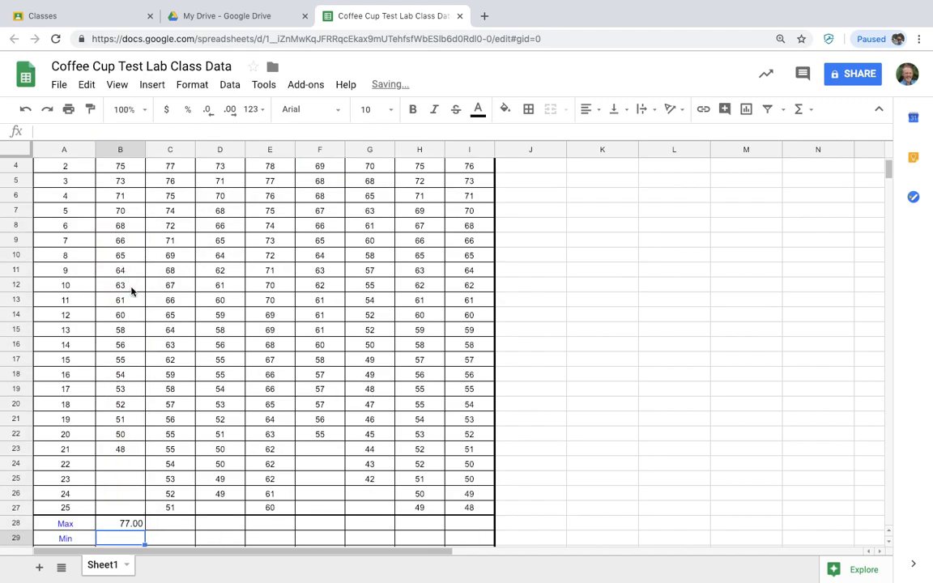
left_click(134, 523)
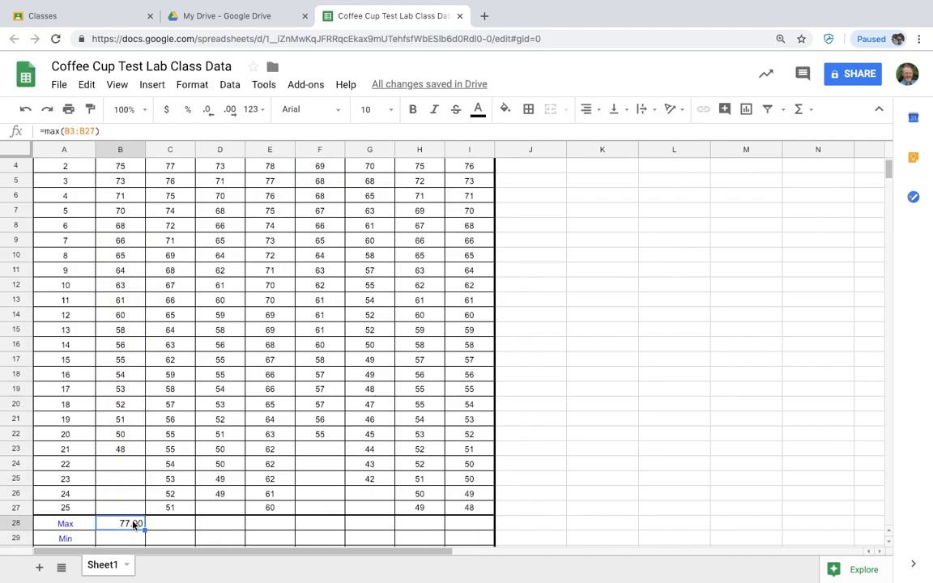
- Calculate the Min for Cup 1 in cell B29 with the formula =min(B3:B27)
scroll(133, 523, "up", 3)
scroll(134, 523, "down", 5)
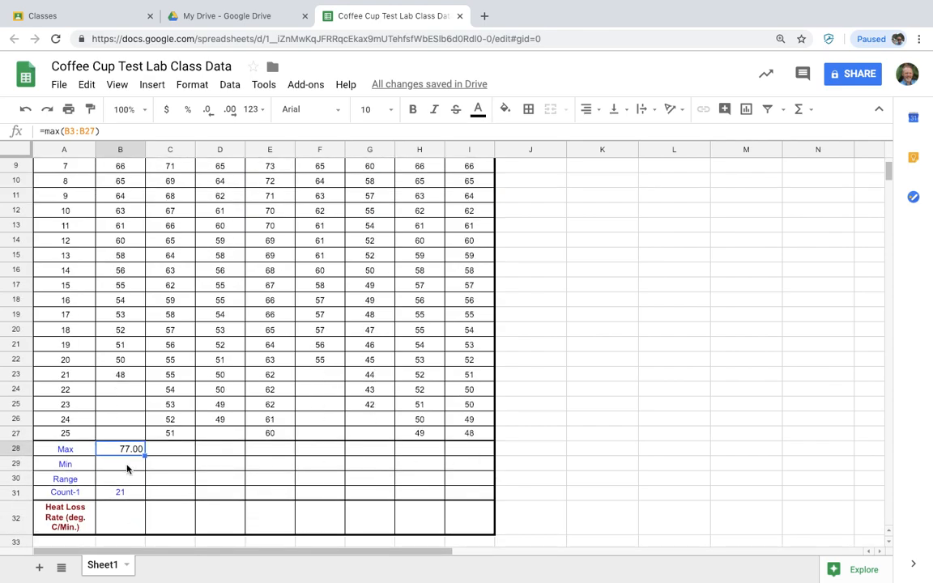
left_click(127, 468)
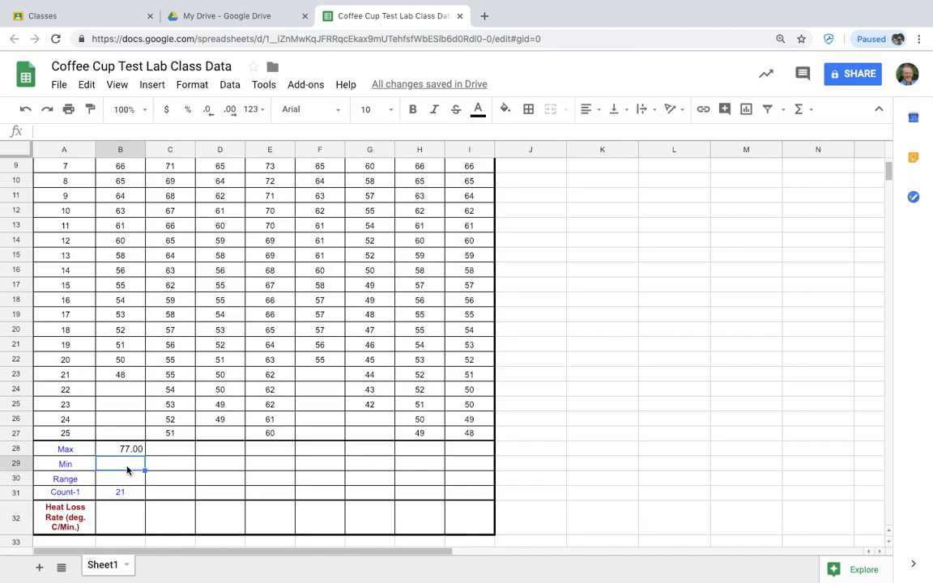
type("=min(")
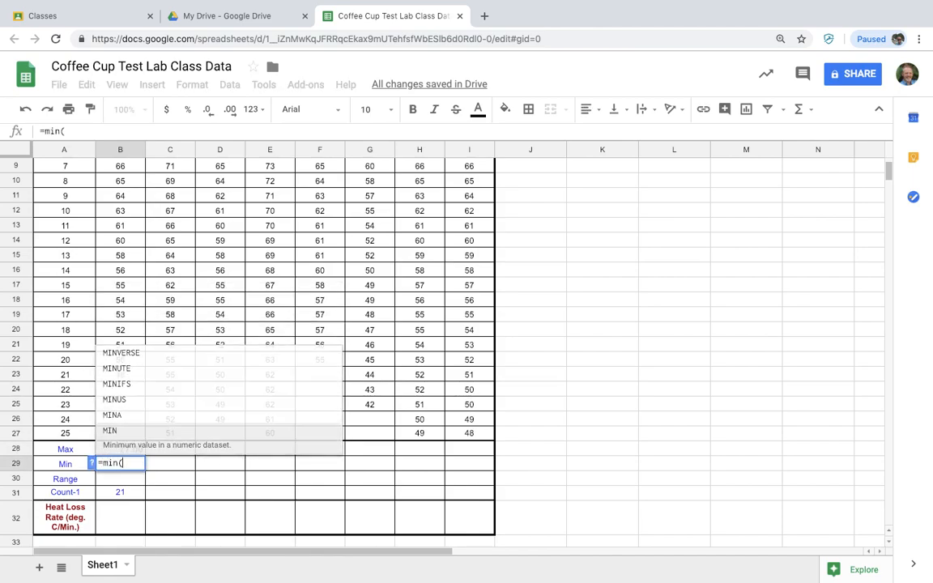
type("B")
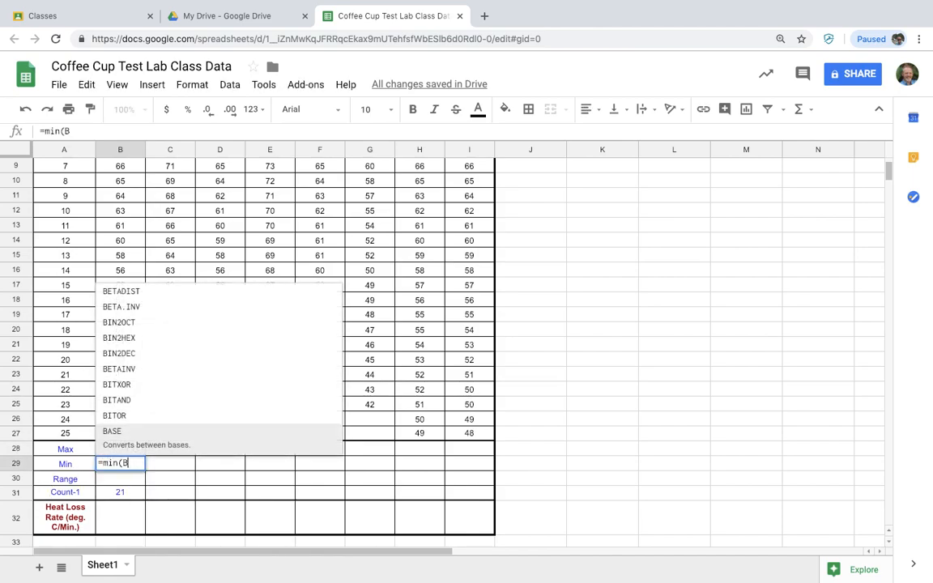
type("3:B27)")
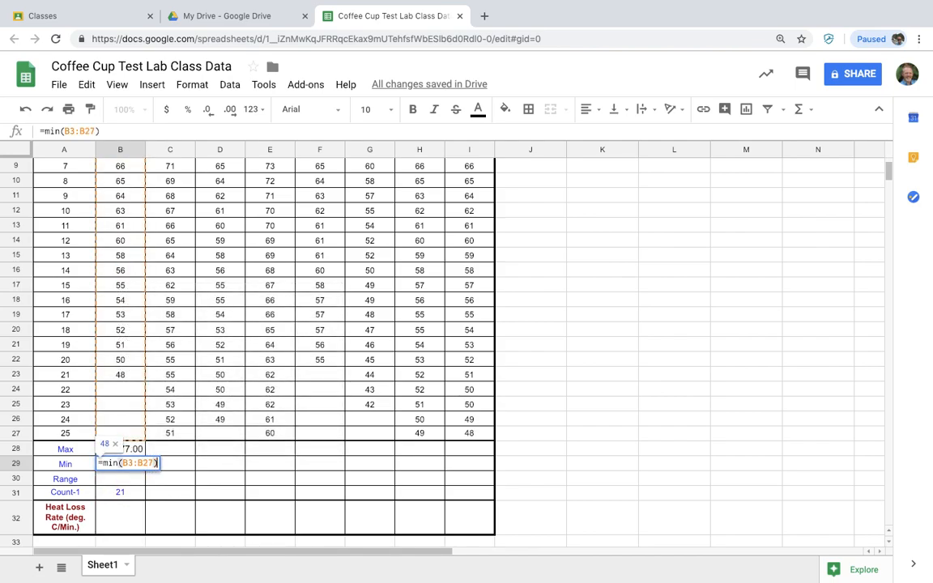
key("Return")
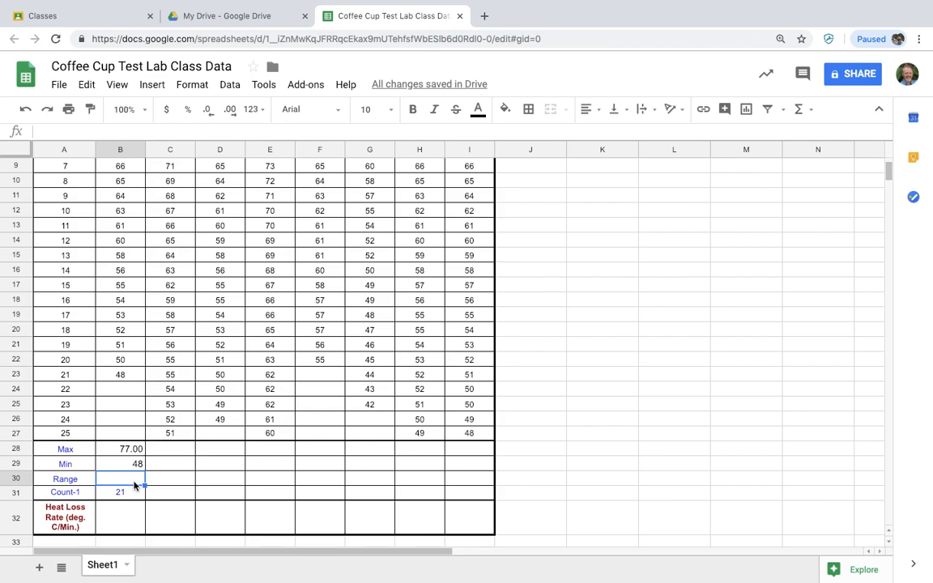
type("=")
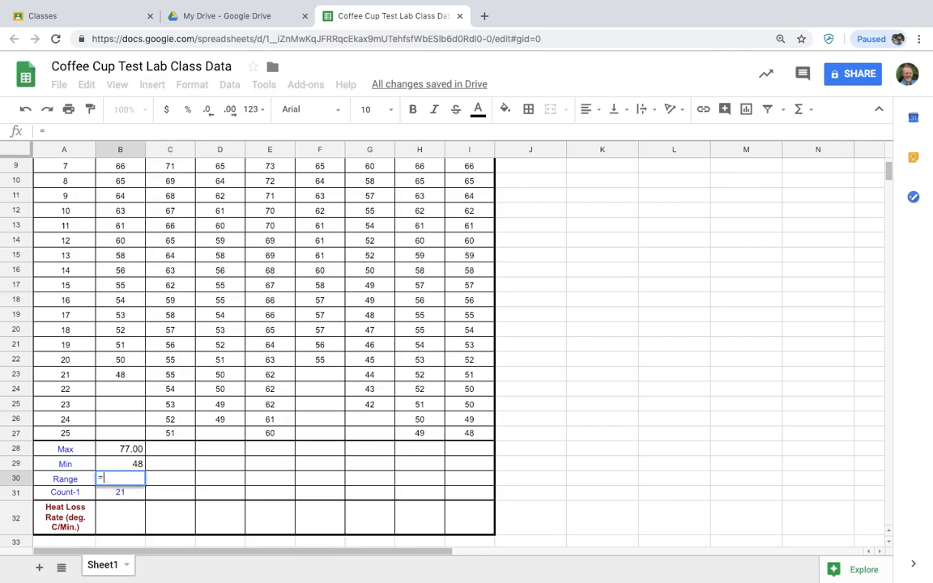
left_click(134, 450)
key("Return")
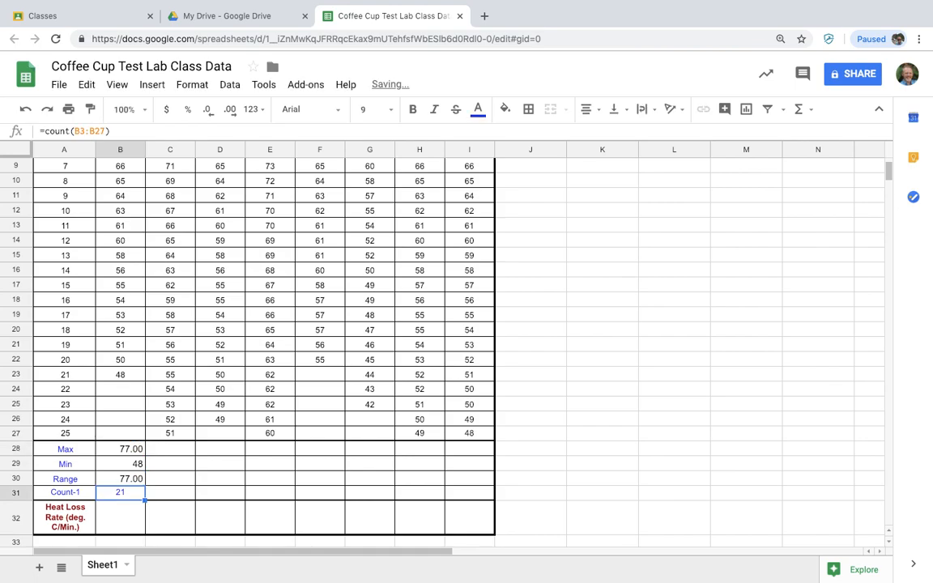
- Calculate the Range for Cup 1 in cell B30 by subtracting the Min from the Max with =B28-B29
left_click(129, 481)
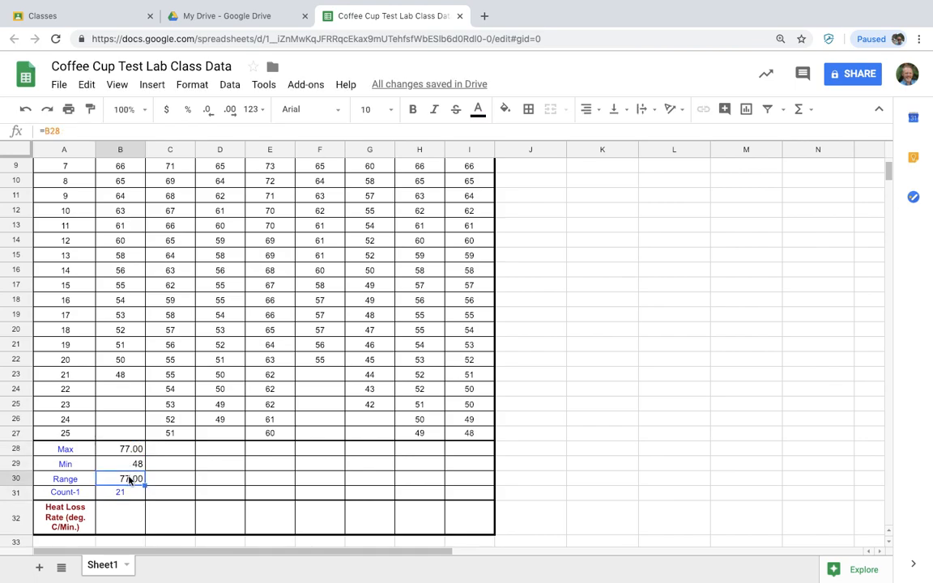
type("=")
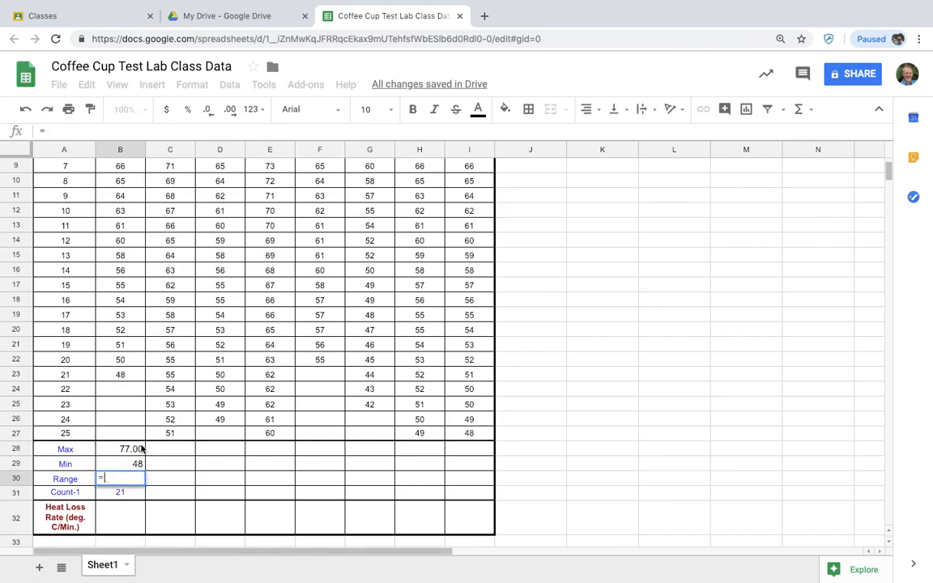
left_click(137, 451)
type("-")
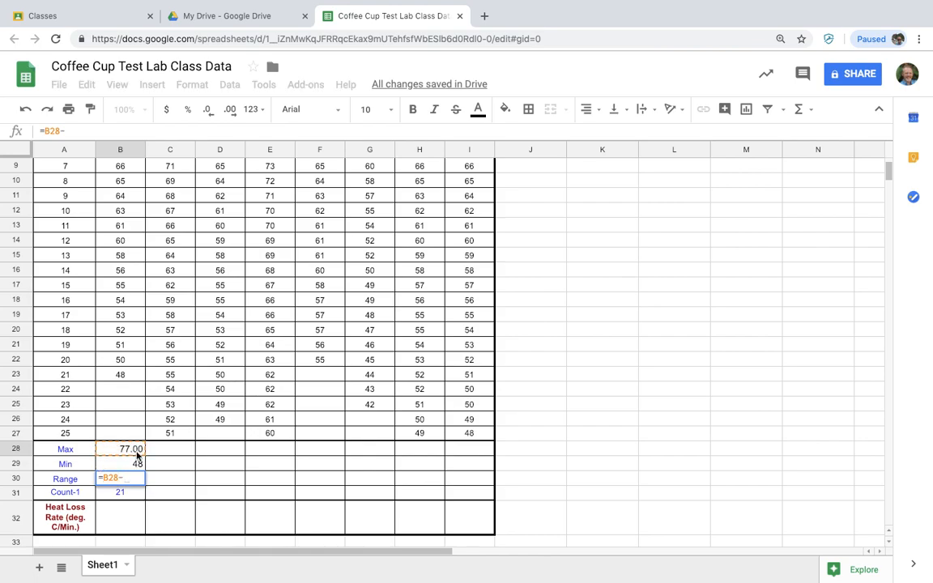
left_click(135, 467)
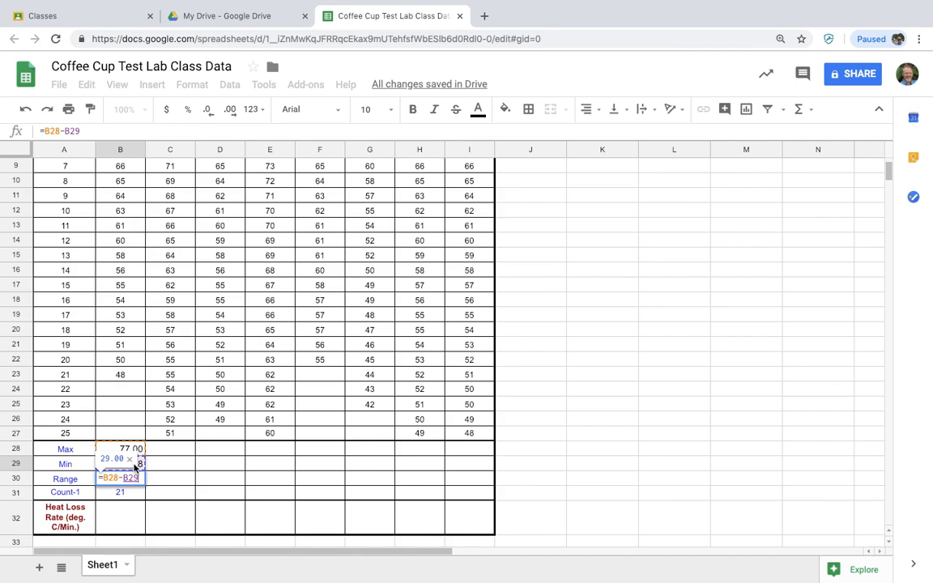
key("Return")
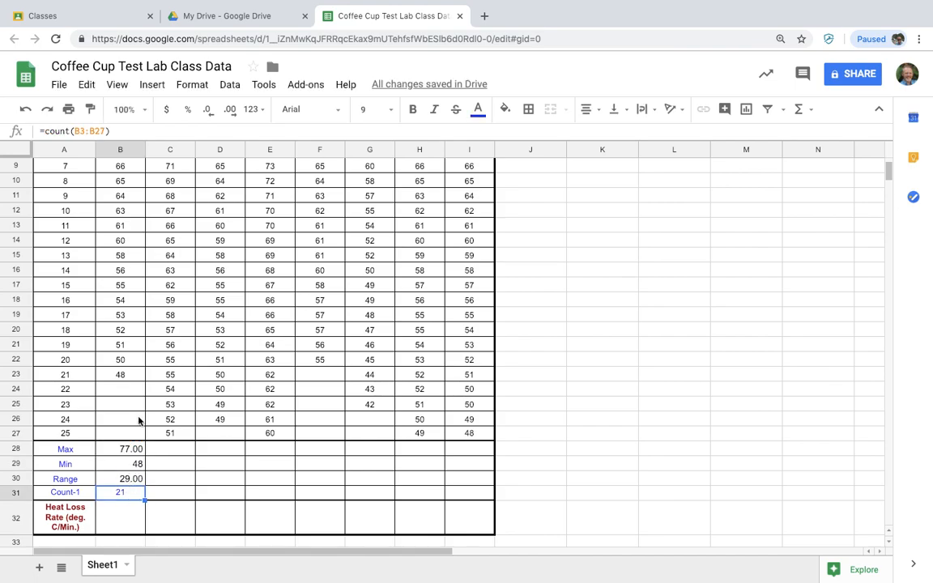
- Replace the Count-1 formula for Cup 1 in cell B31 with =count(B3:B27)-1
scroll(140, 418, "up", 5)
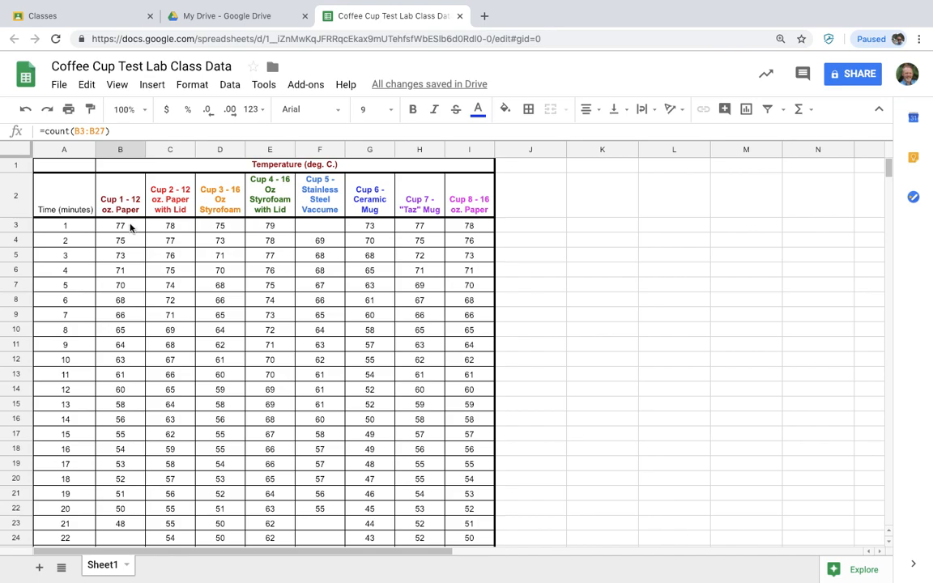
scroll(130, 232, "down", 2)
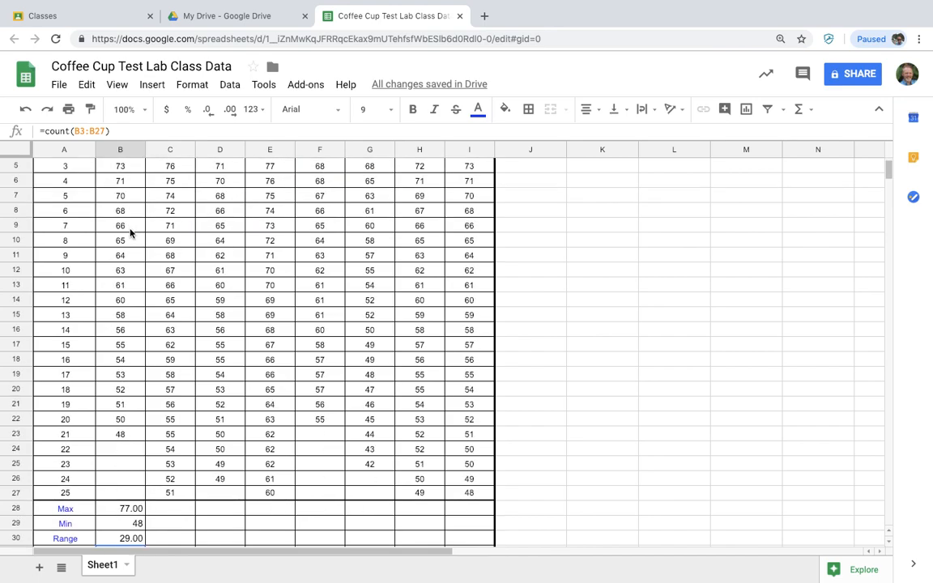
scroll(130, 233, "down", 2)
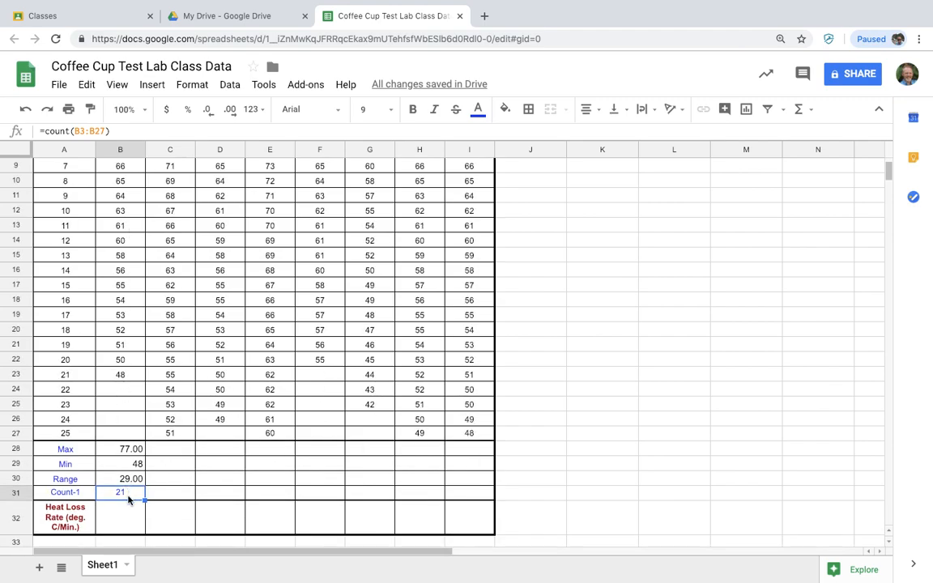
type("=")
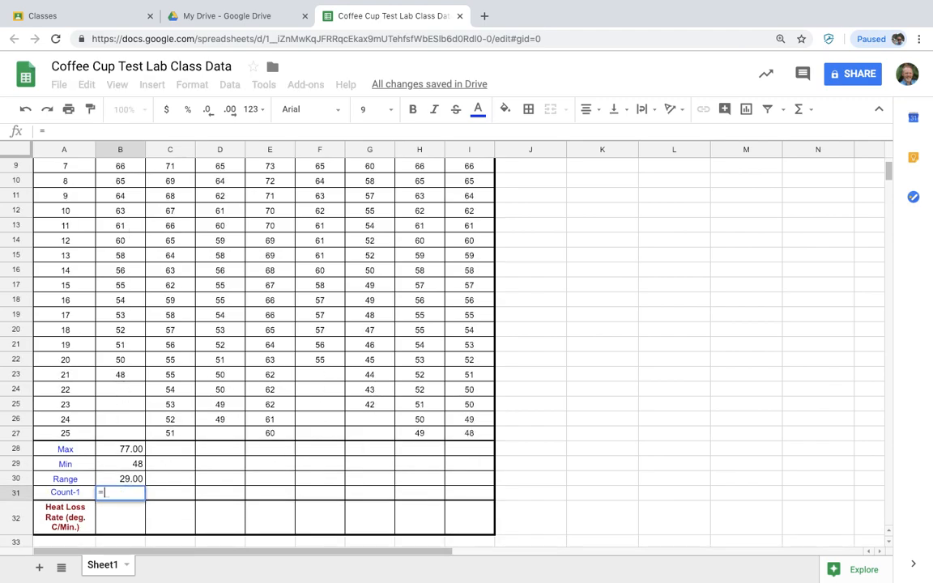
type("coun")
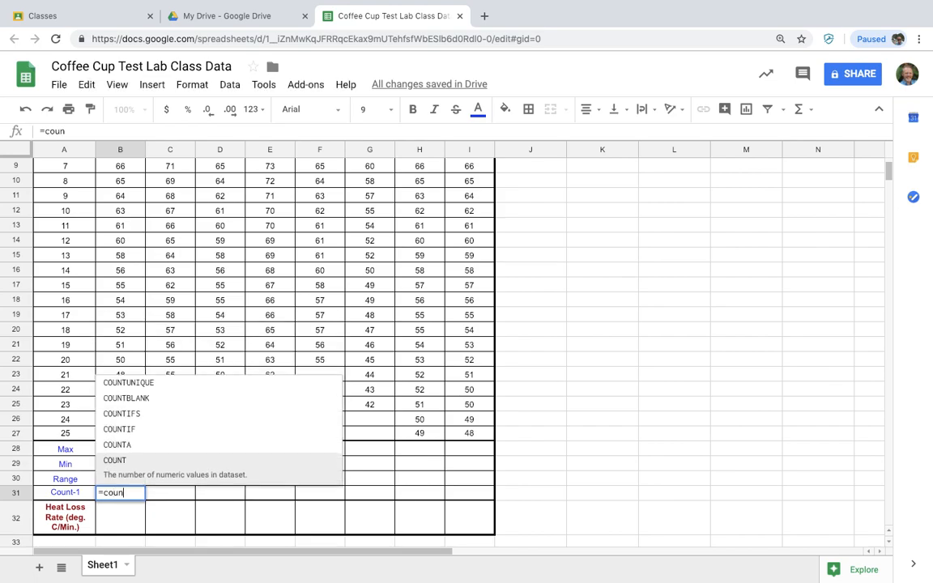
type("t(")
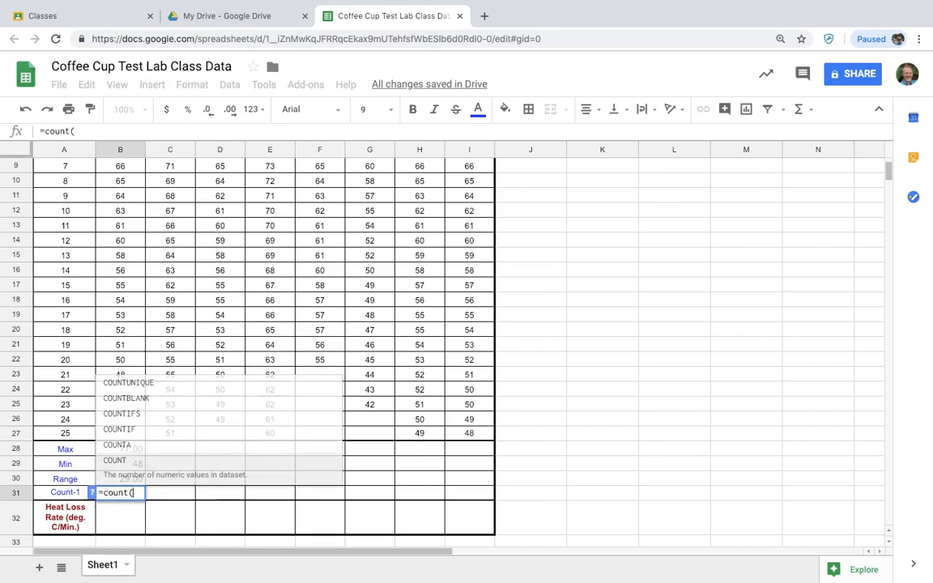
left_click_drag(127, 438, 119, 227)
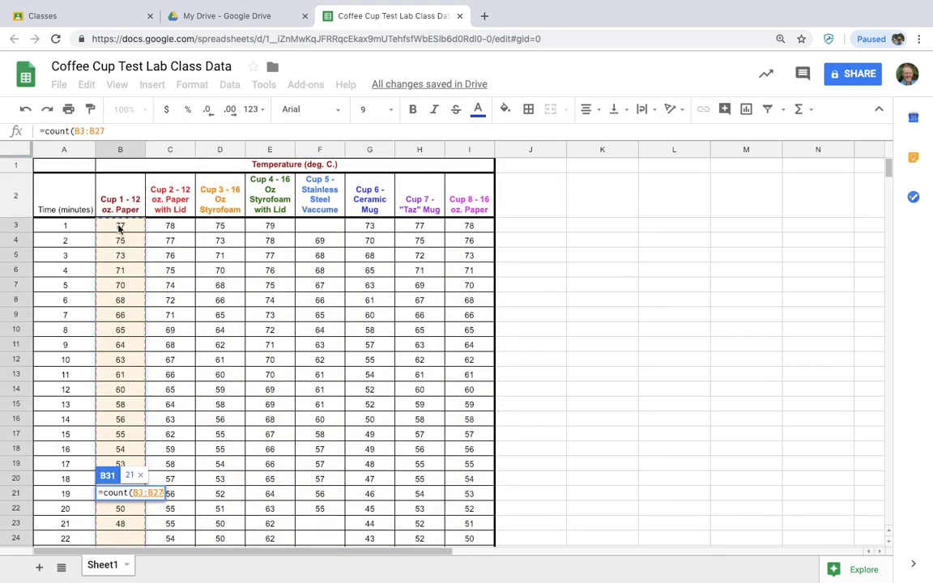
type(")")
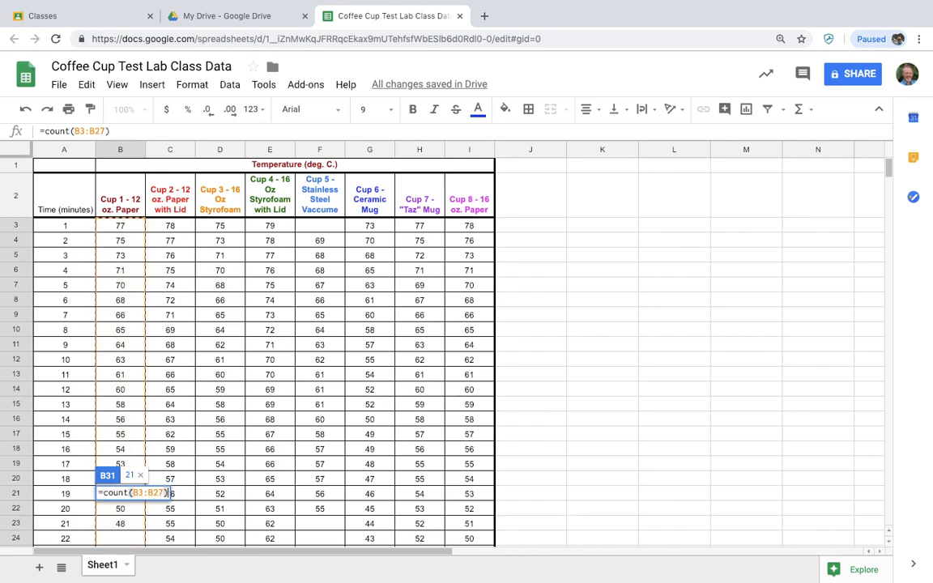
type("-1")
key("Return")
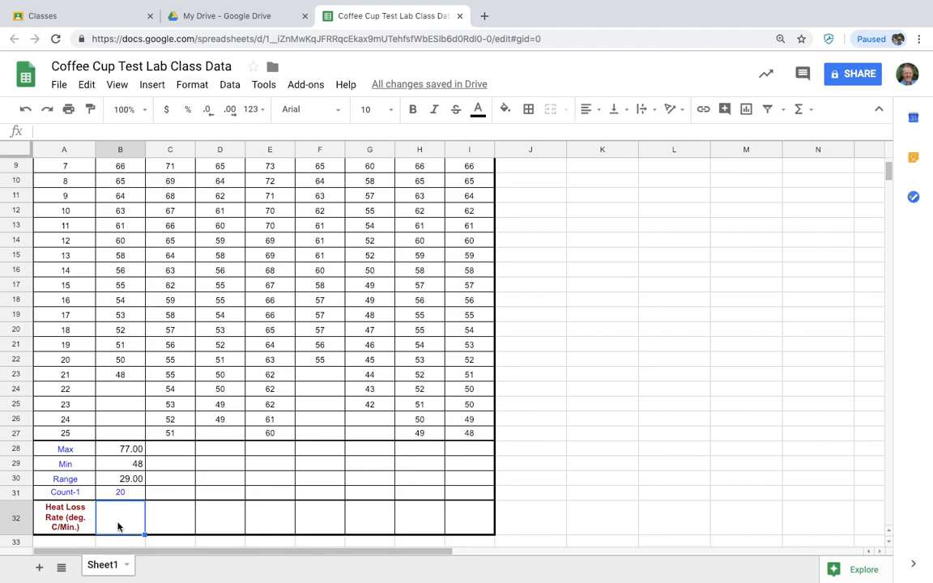
- Calculate the Heat Loss Rate for Cup 1 in cell B32 by dividing the Range by Count-1 with =B30/B31
type("=")
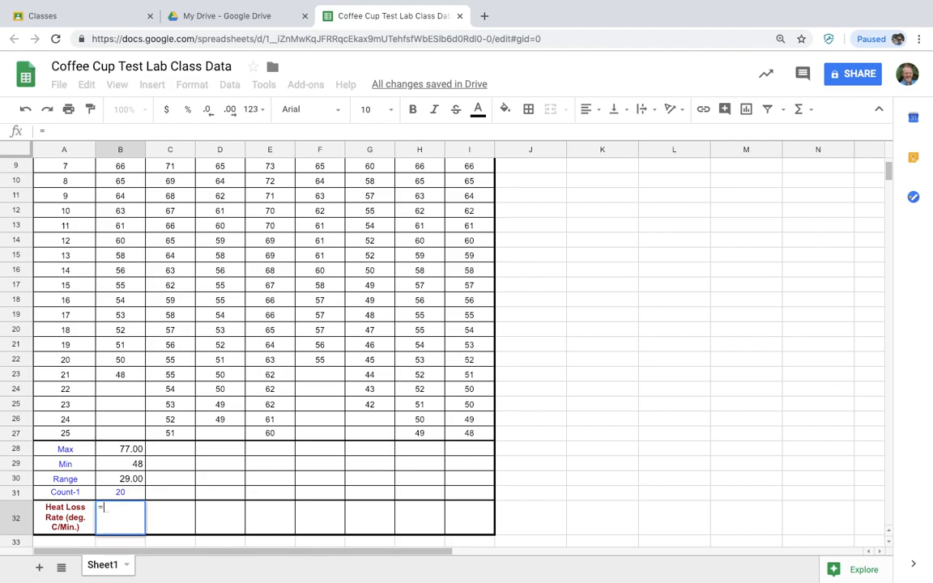
left_click(129, 481)
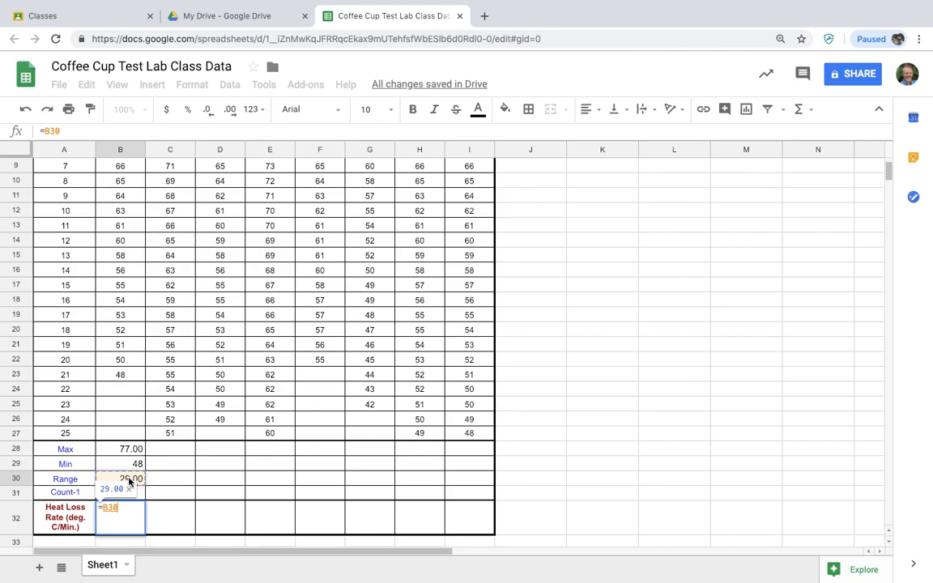
type("/")
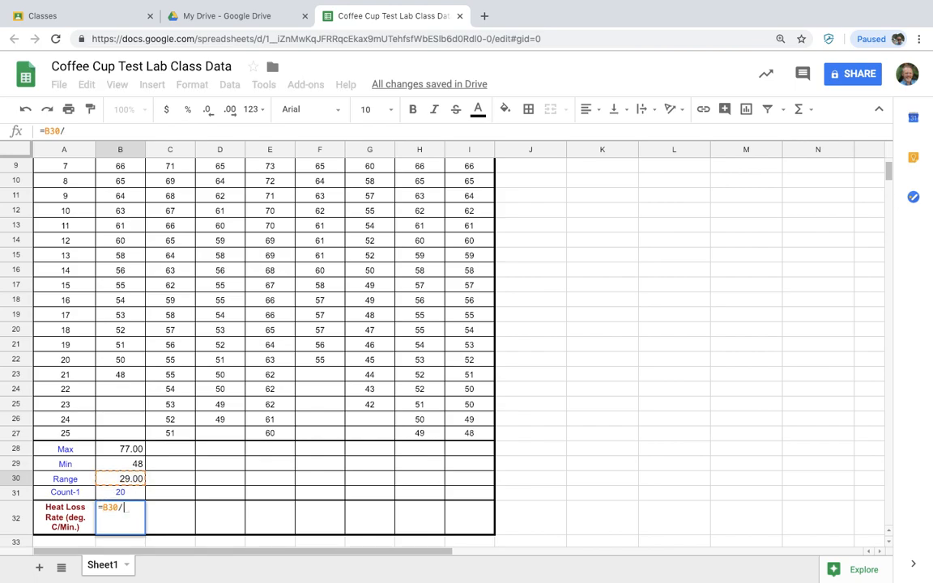
left_click(124, 494)
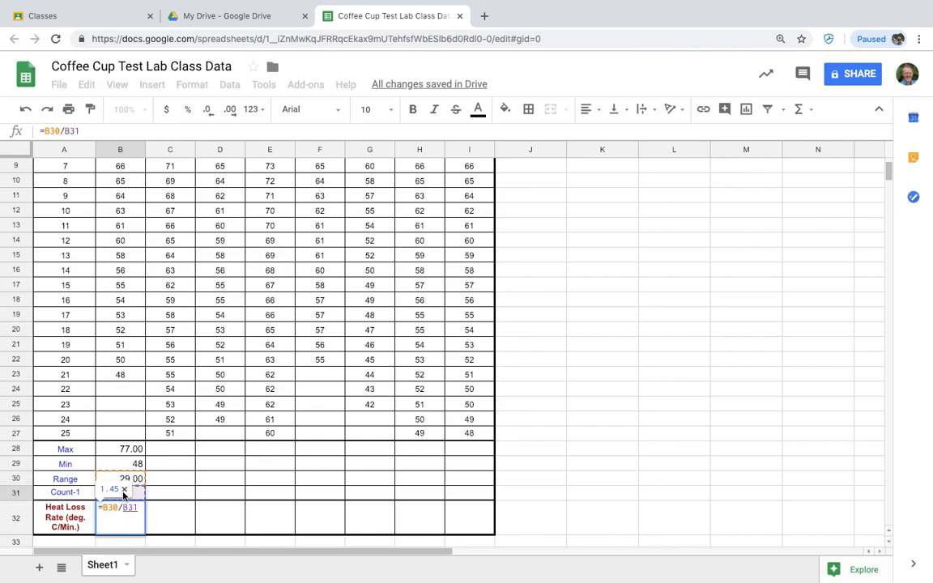
key("Return")
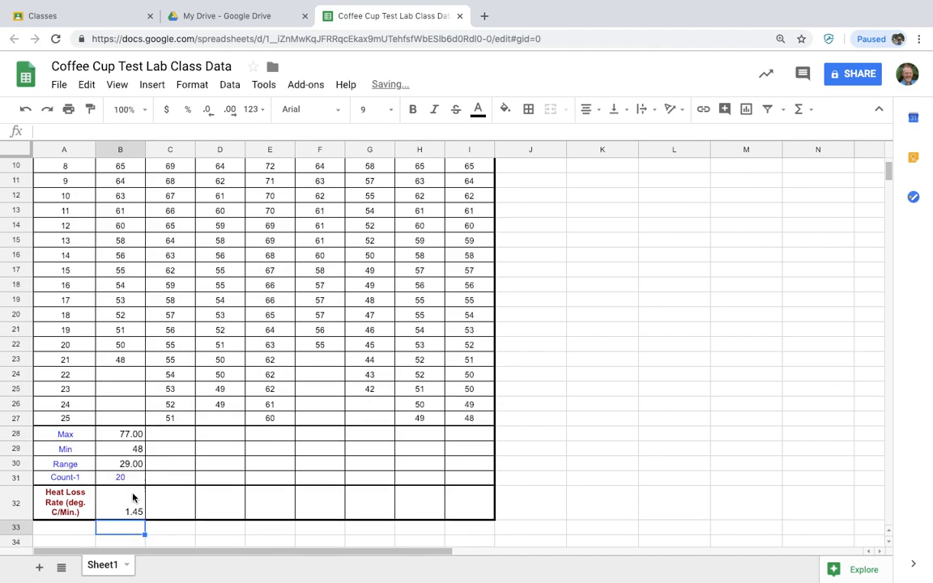
- Format the Cup 1 Heat Loss Rate in cell B32 with font size 14 and dark red text
left_click(126, 512)
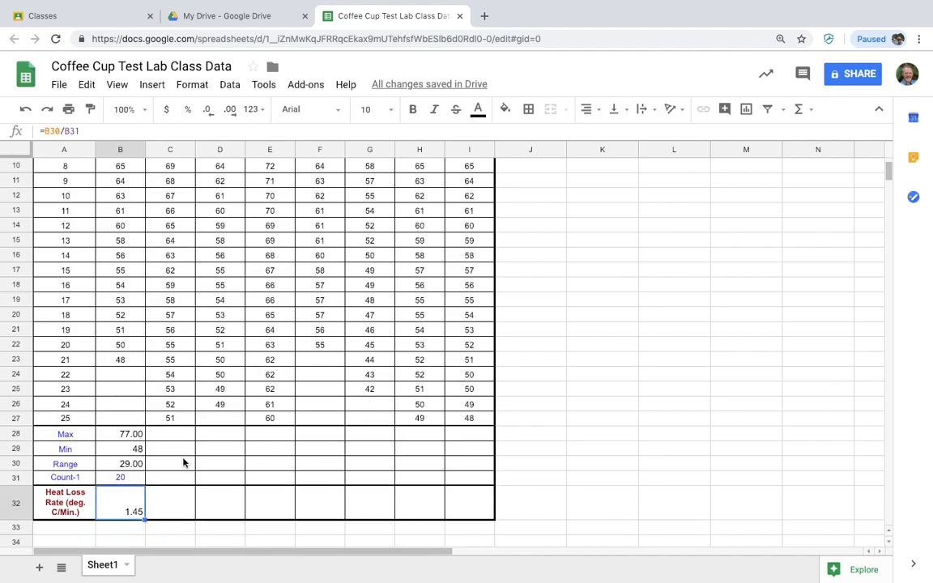
left_click(392, 112)
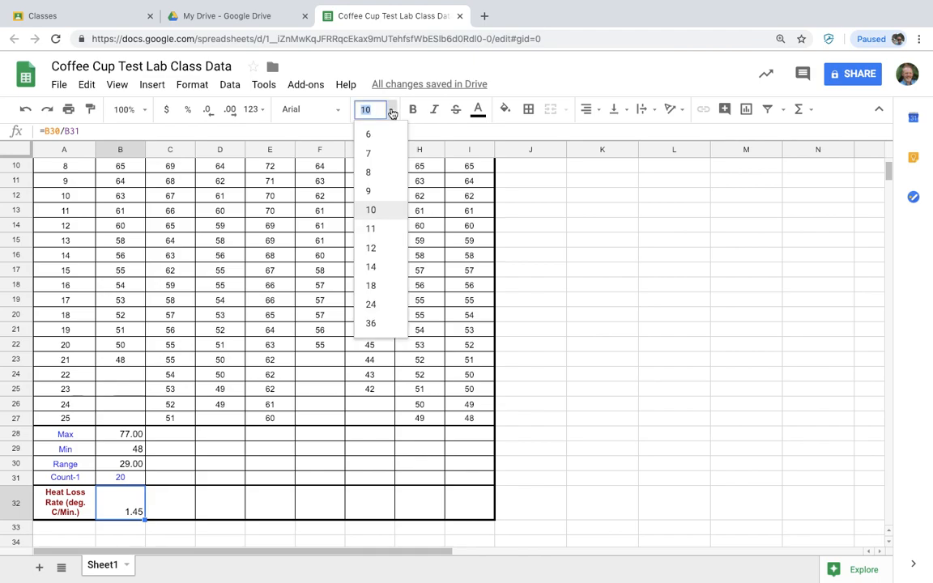
left_click(371, 269)
left_click(478, 109)
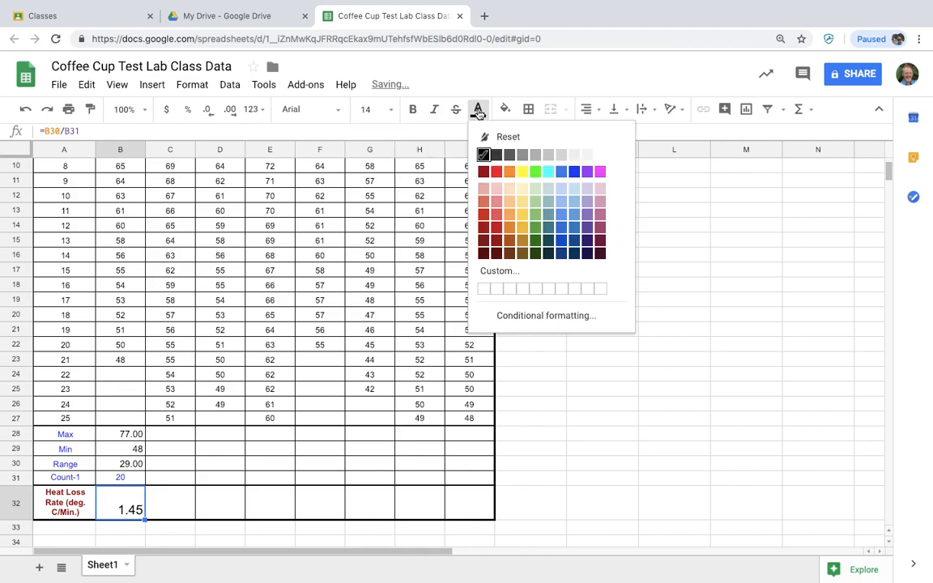
left_click(484, 171)
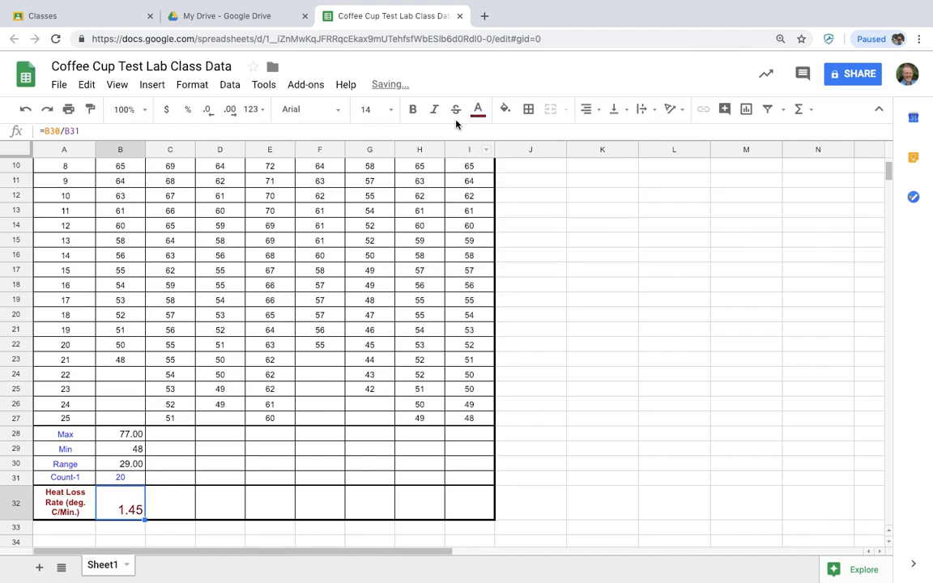
- Center the Cup 1 Heat Loss Rate in cell B32 horizontally and align it to the middle vertically
left_click(588, 111)
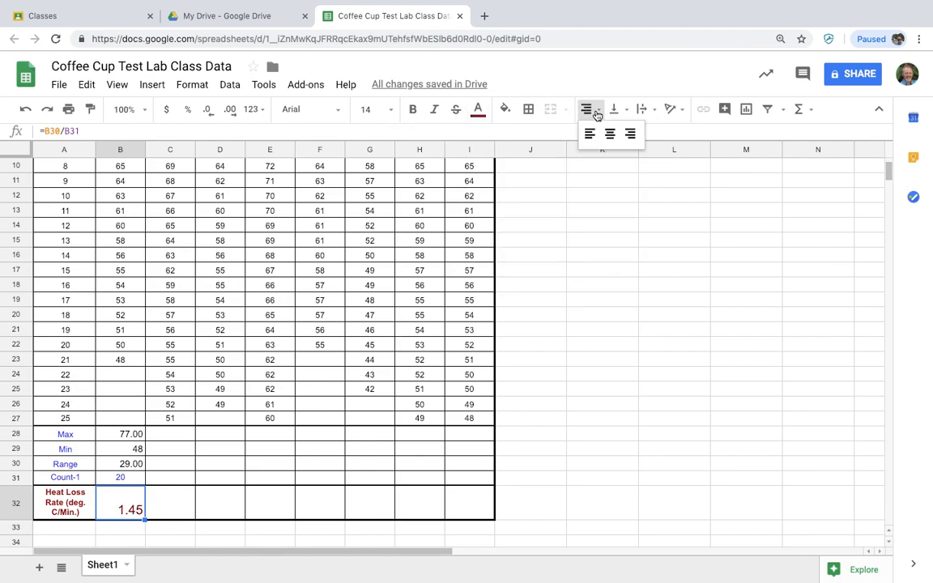
left_click(606, 134)
left_click(618, 109)
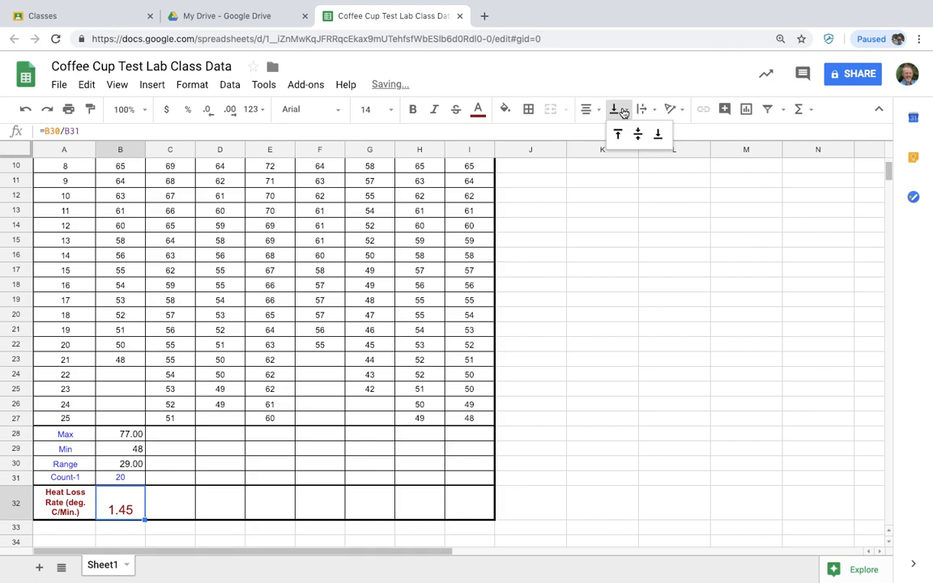
left_click(637, 134)
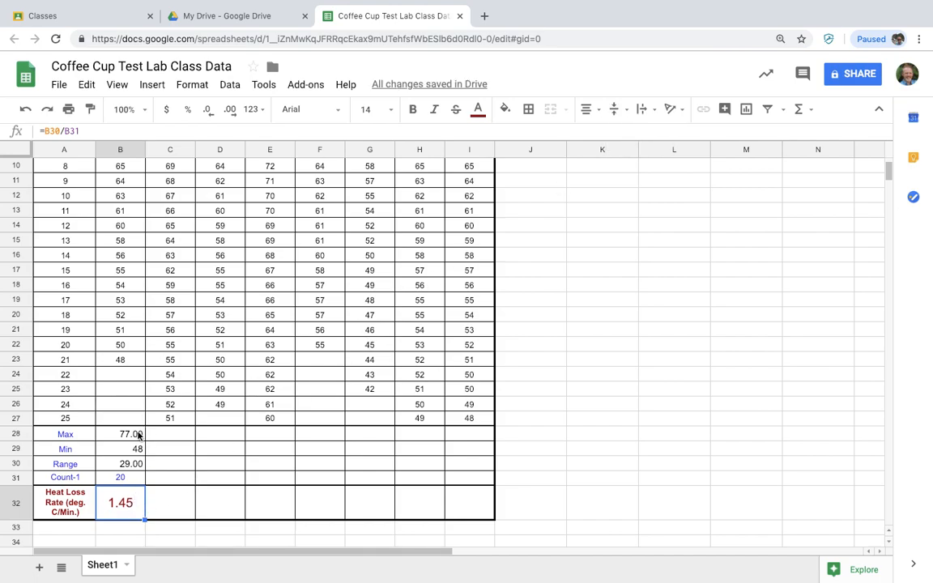
- Copy the Cup 1 formulas in B28:B32 and paste them into C28:I32 for Cups 2 through 8
left_click(138, 437)
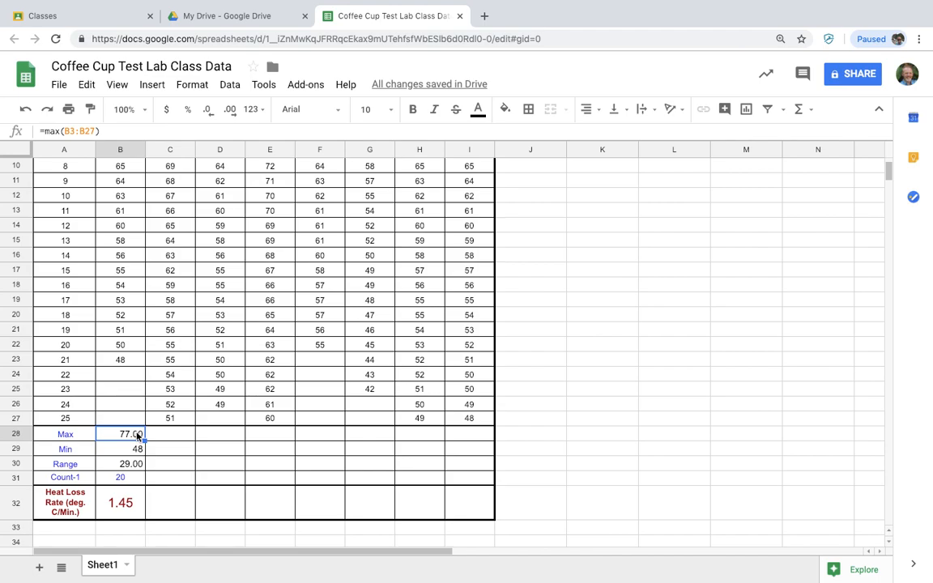
left_click_drag(137, 437, 138, 506)
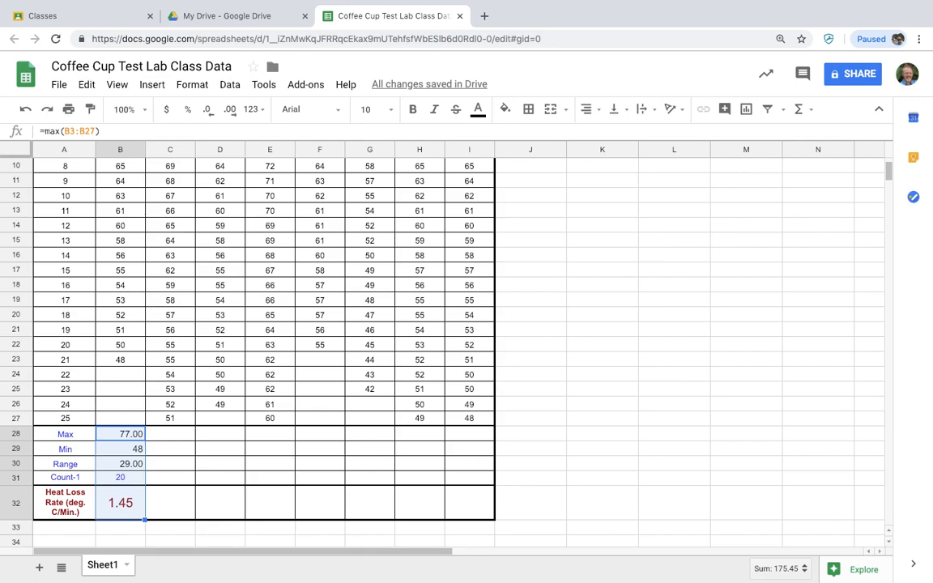
right_click(129, 446)
left_click(160, 478)
left_click(170, 437)
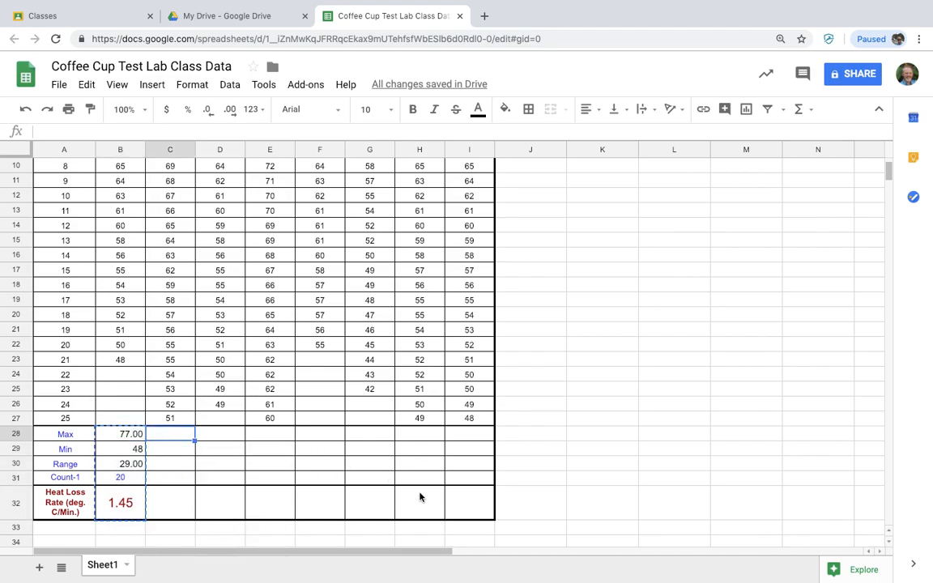
left_click(462, 506, "shift")
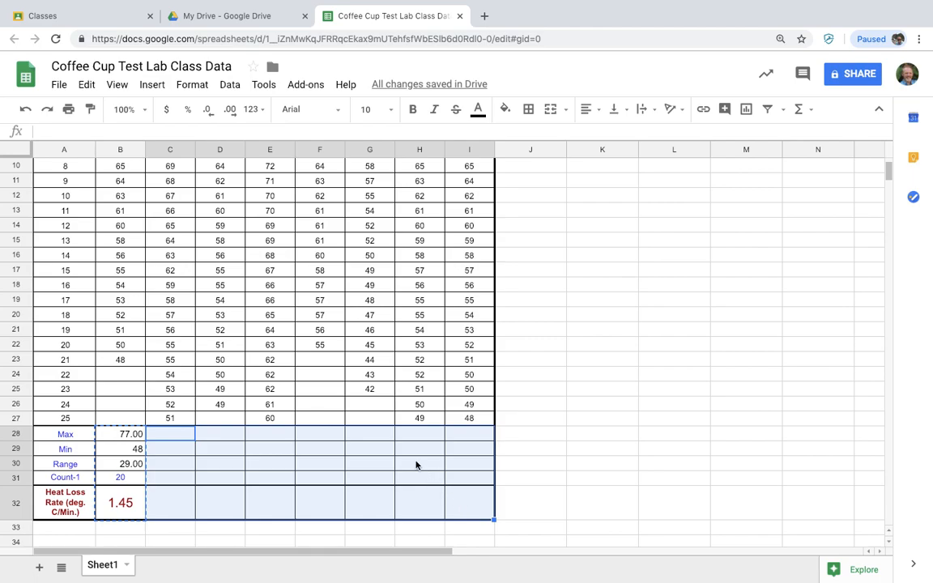
right_click(353, 463)
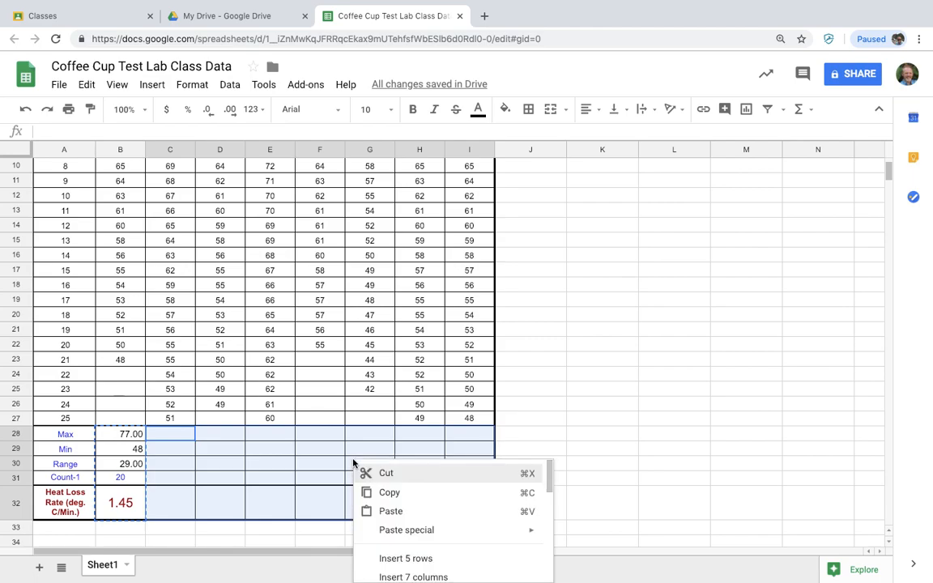
left_click(389, 514)
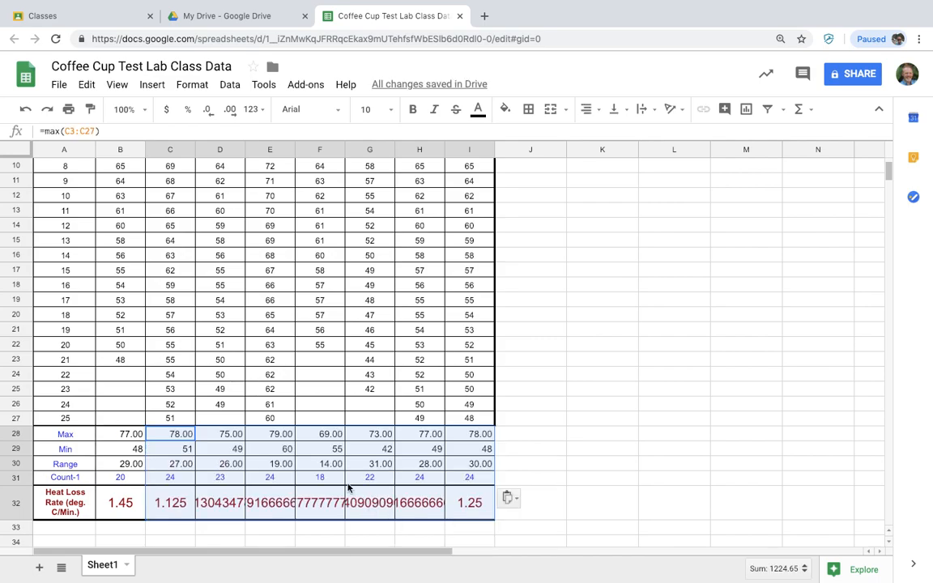
- Format the Max, Min, Range and Count-1 values in B28:I31 with no decimal places and center them horizontally
left_click_drag(121, 434, 462, 478)
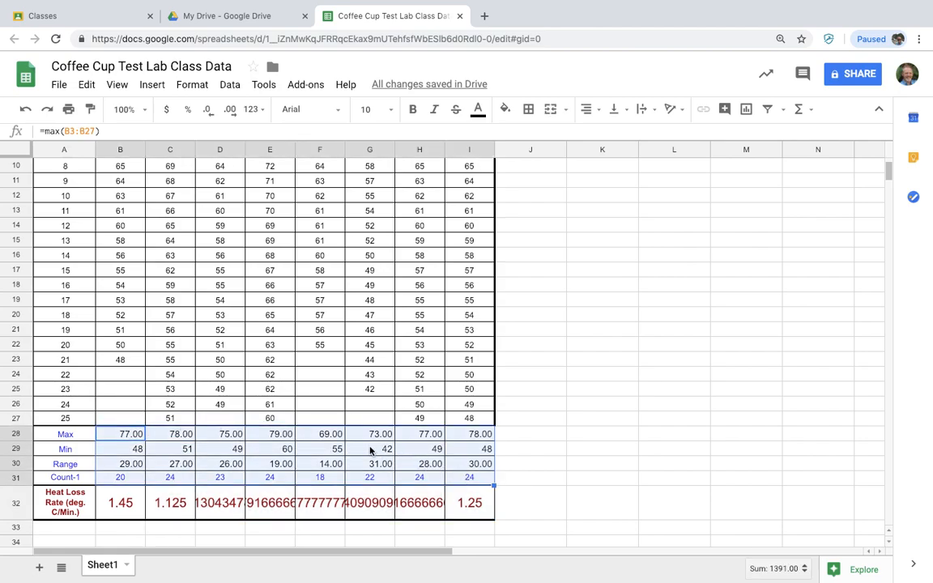
left_click(209, 112)
left_click(209, 112)
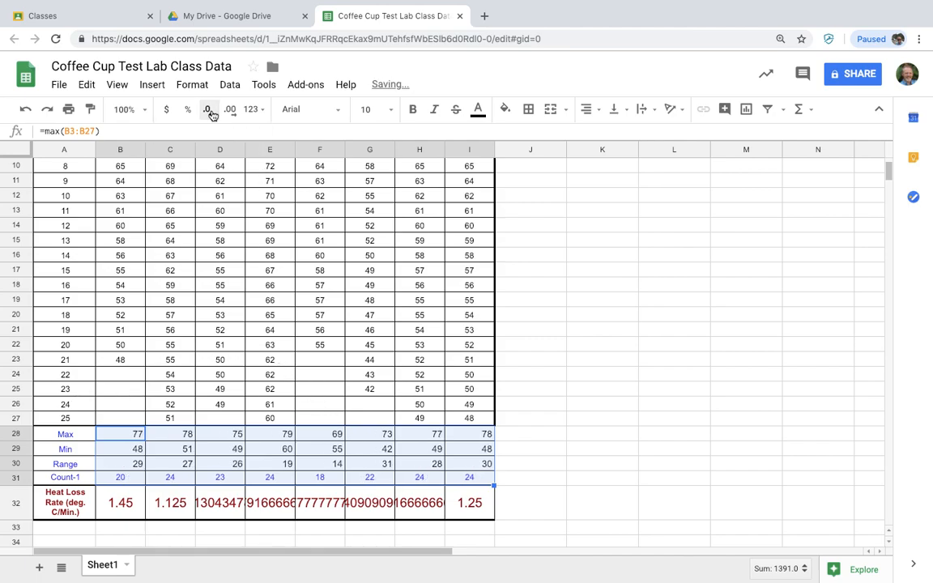
left_click(585, 112)
left_click(608, 134)
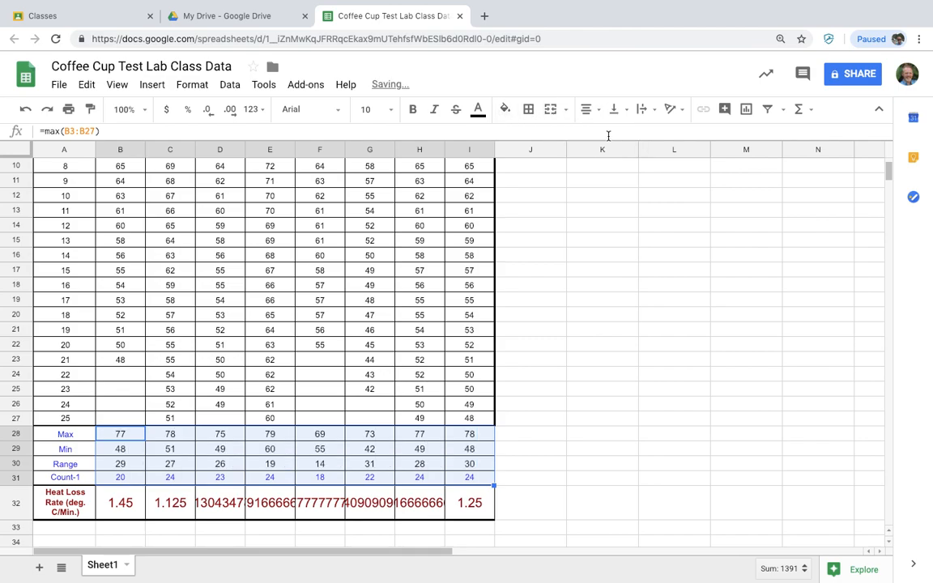
- Format the Heat Loss Rates in B32:I32 with two decimal places, centered horizontally and vertically
left_click(120, 503)
left_click_drag(242, 480, 471, 503)
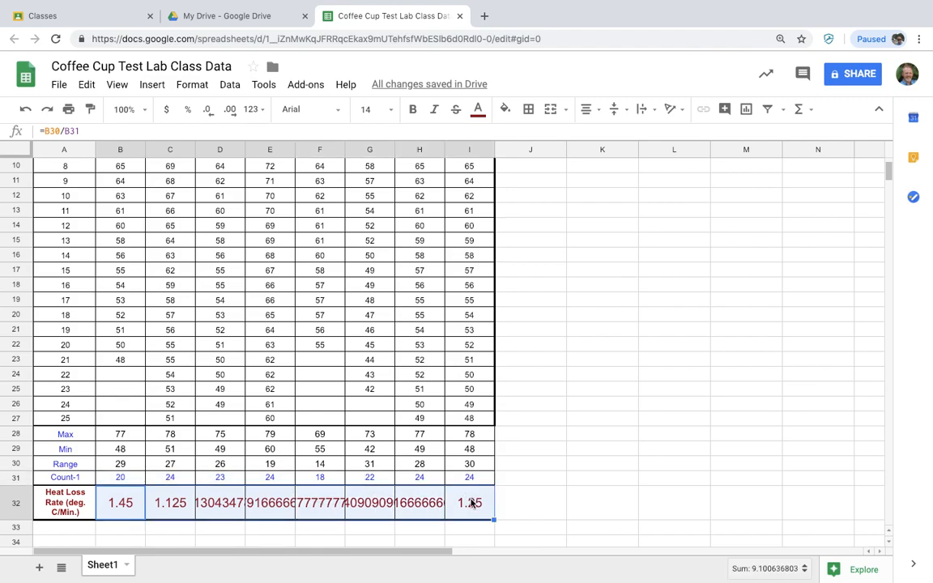
left_click(208, 111)
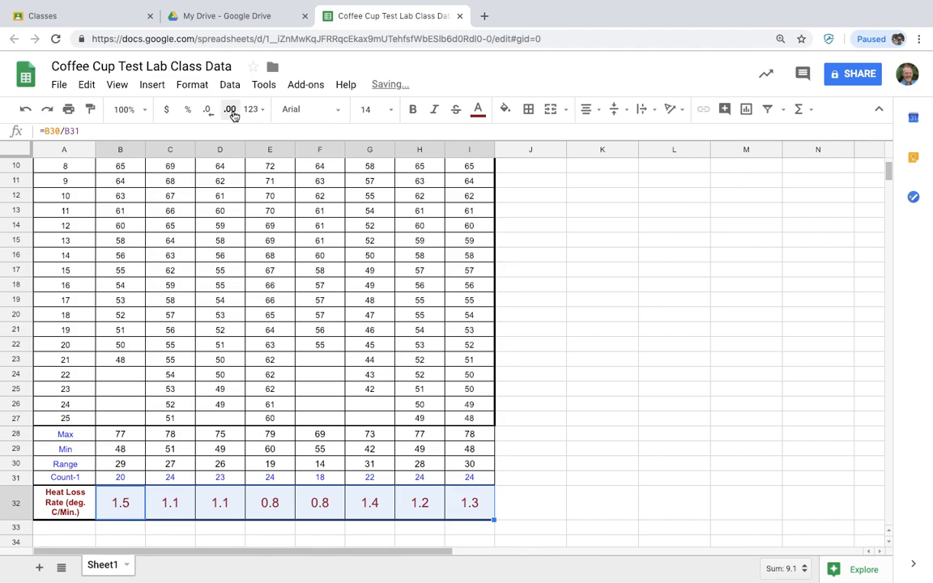
left_click(231, 113)
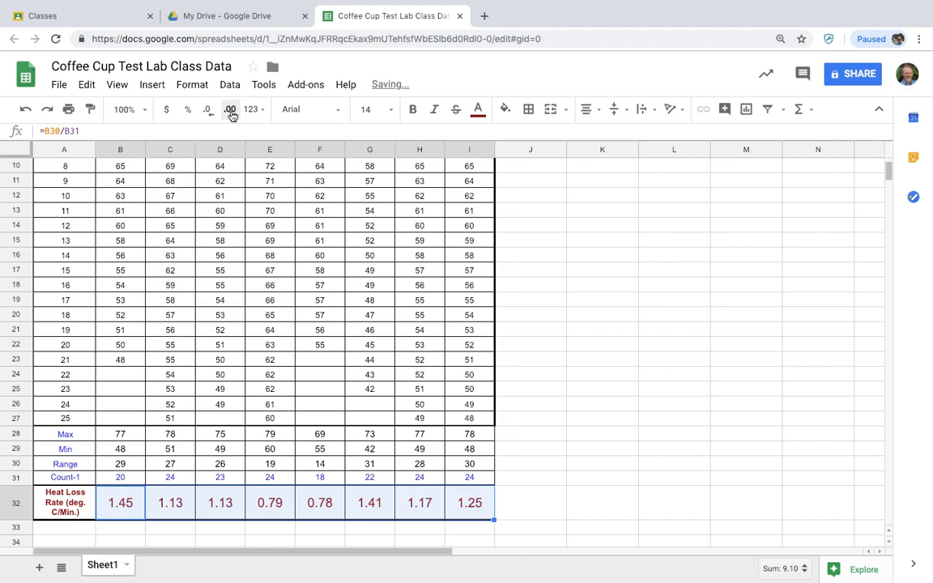
left_click(586, 114)
left_click(610, 134)
left_click(617, 111)
left_click(637, 134)
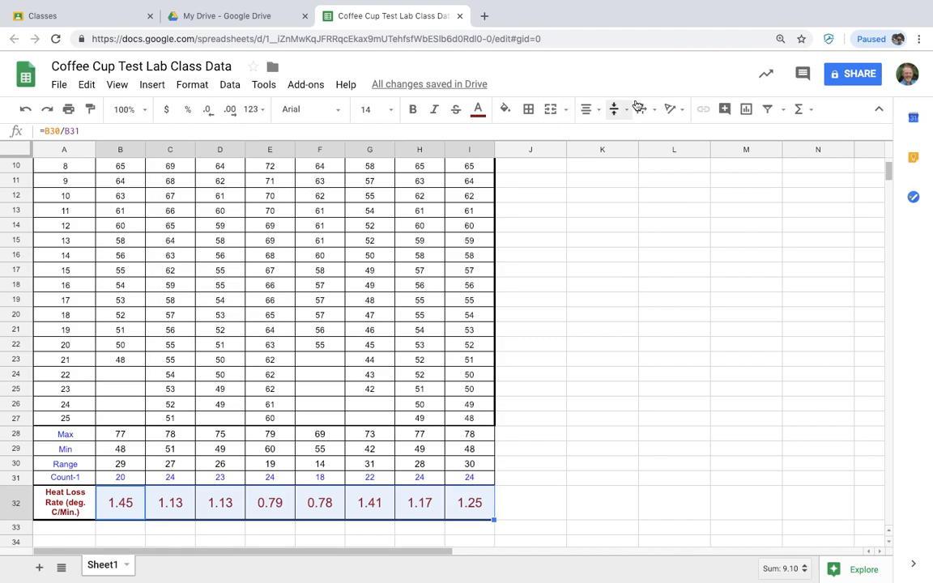
- Apply a thick solid outer border around the whole data table, A1:I32
left_click(477, 434)
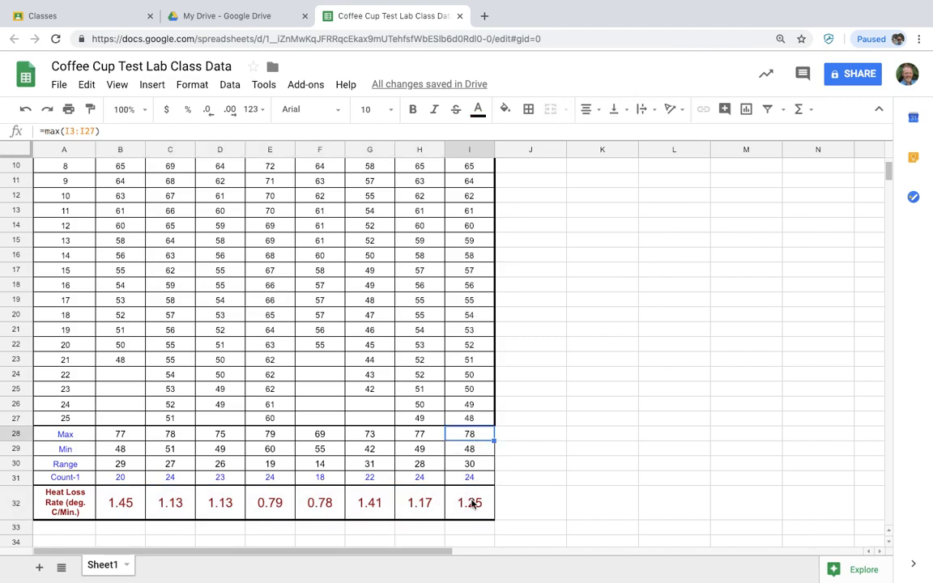
left_click_drag(472, 503, 70, 168)
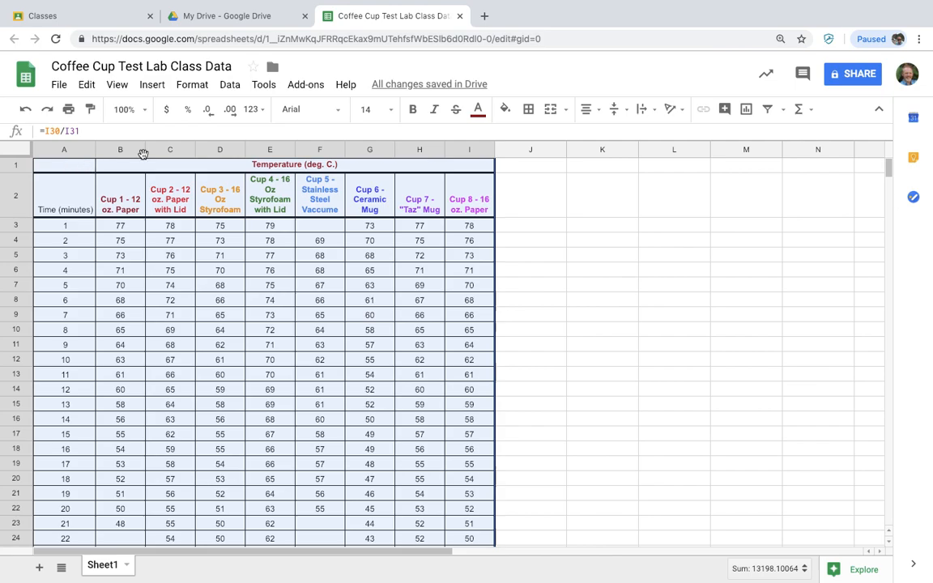
left_click(529, 111)
left_click(657, 165)
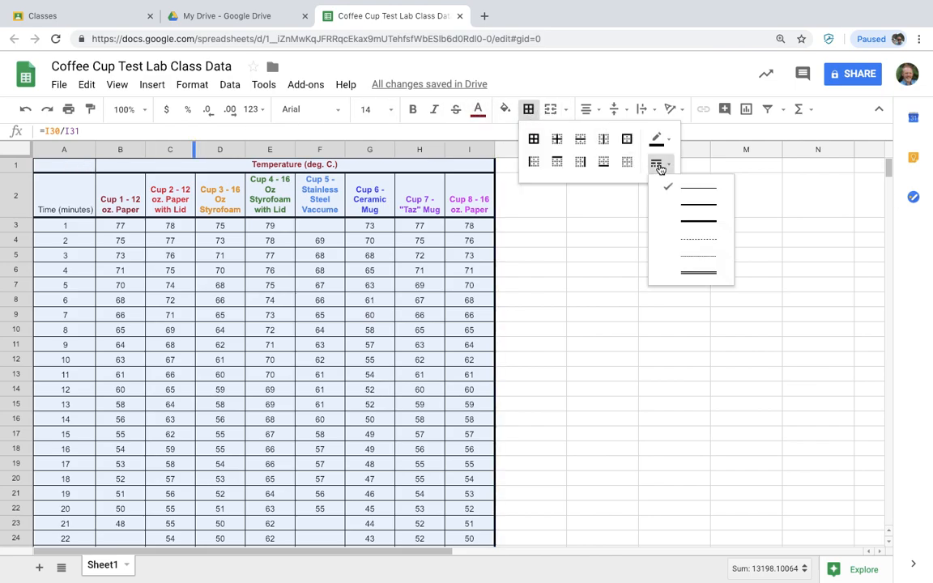
left_click(685, 224)
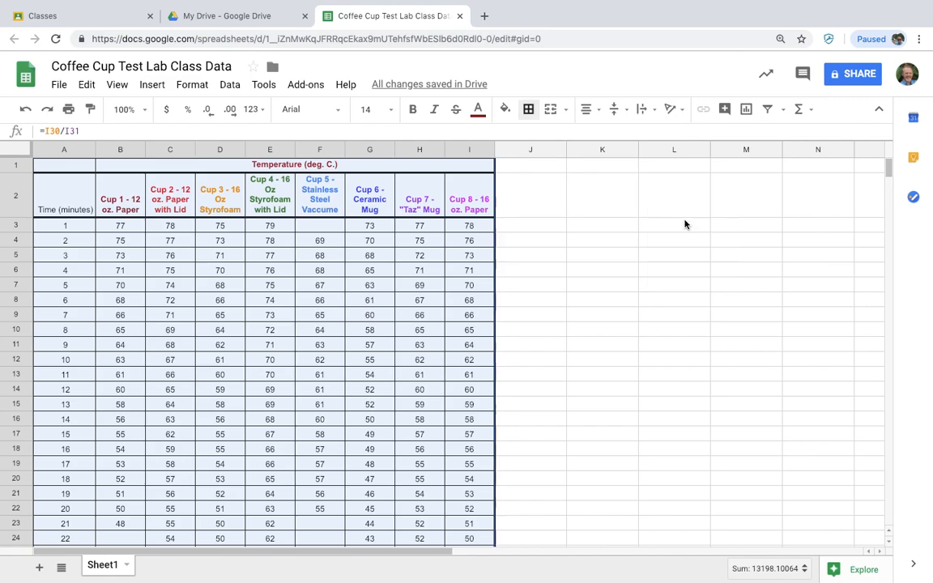
left_click(527, 108)
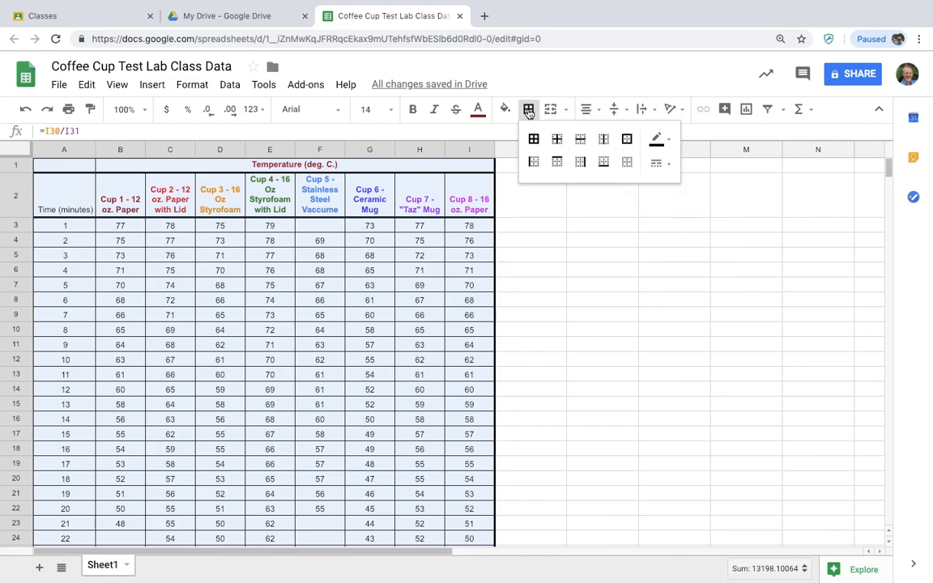
left_click(627, 140)
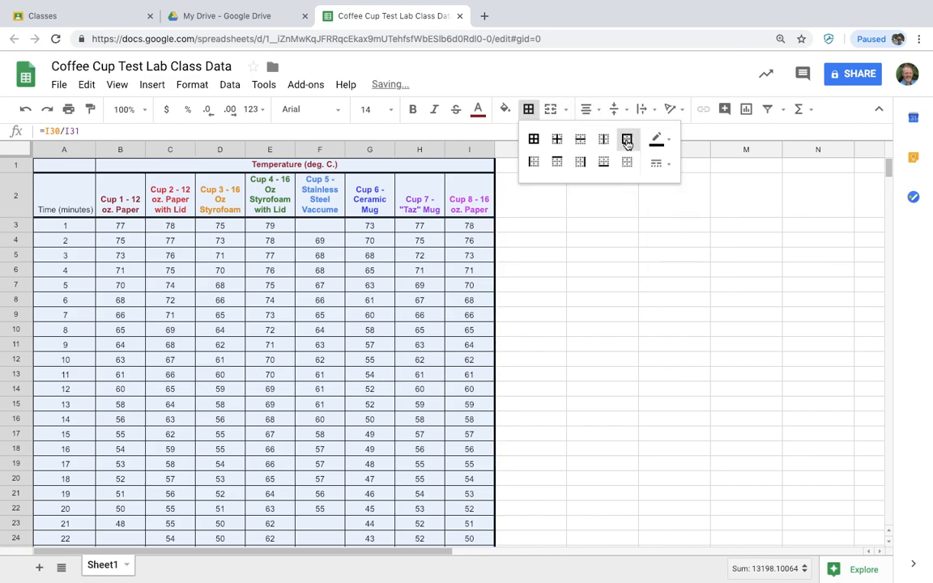
left_click(525, 332)
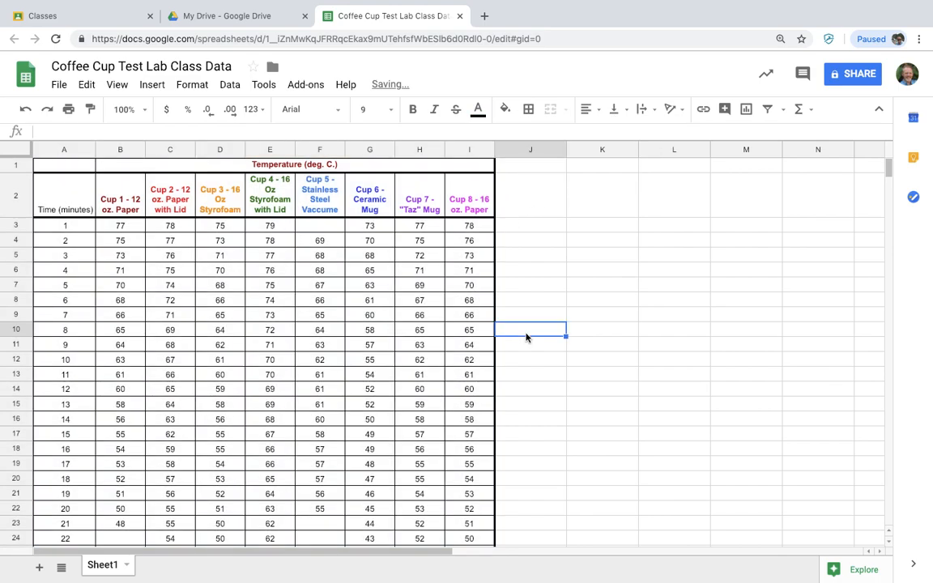
scroll(525, 336, "down", 5)
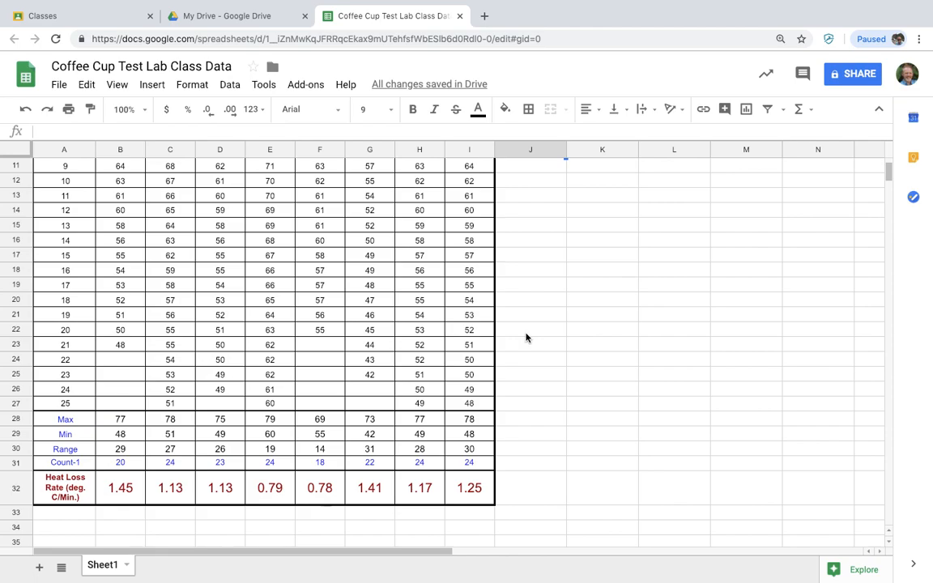
scroll(526, 338, "up", 5)
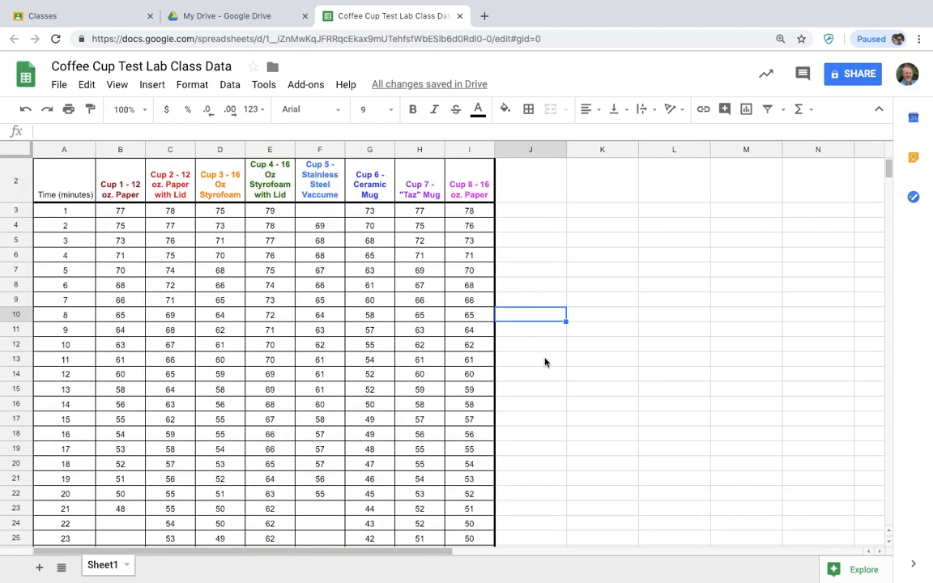
left_click(545, 362)
scroll(545, 362, "down", 5)
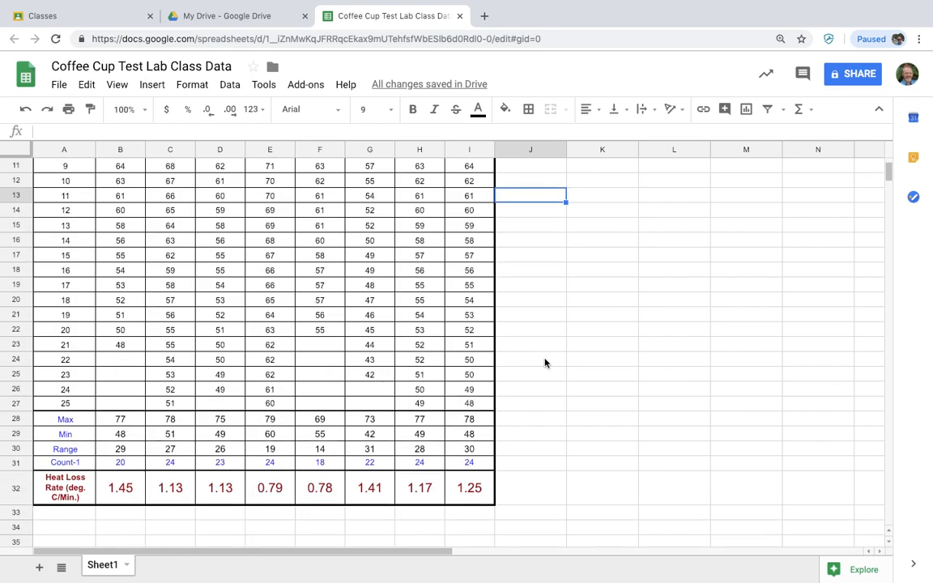
left_click_drag(119, 420, 458, 494)
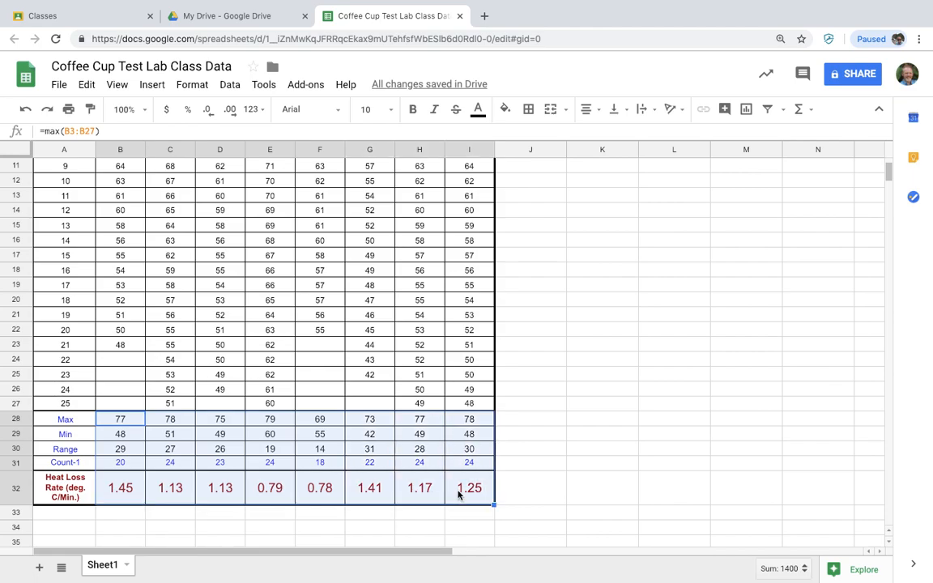
scroll(519, 436, "down", 5)
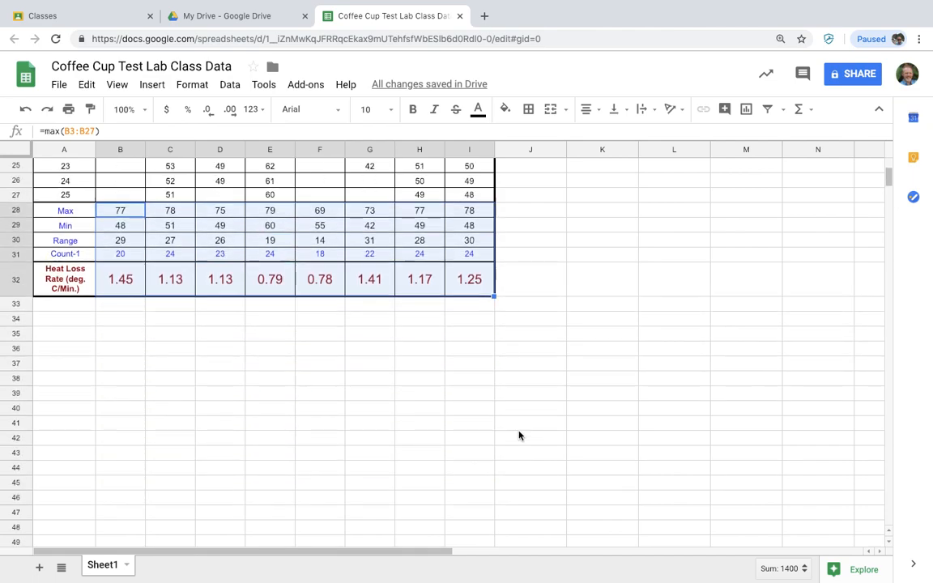
scroll(519, 435, "up", 10)
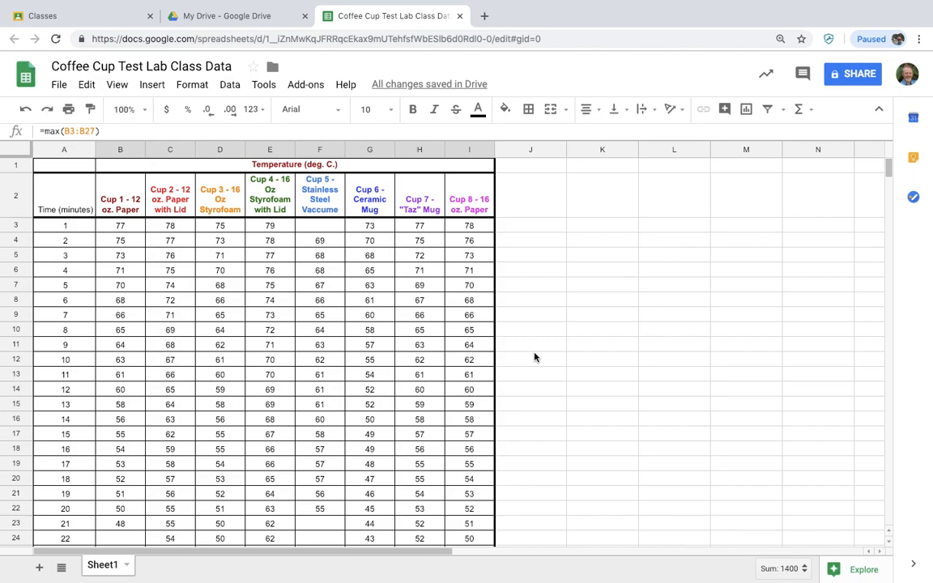
- Insert a chart from the time and temperature data of all eight cups, from the column headers in row 2 through row 27
left_click(72, 197)
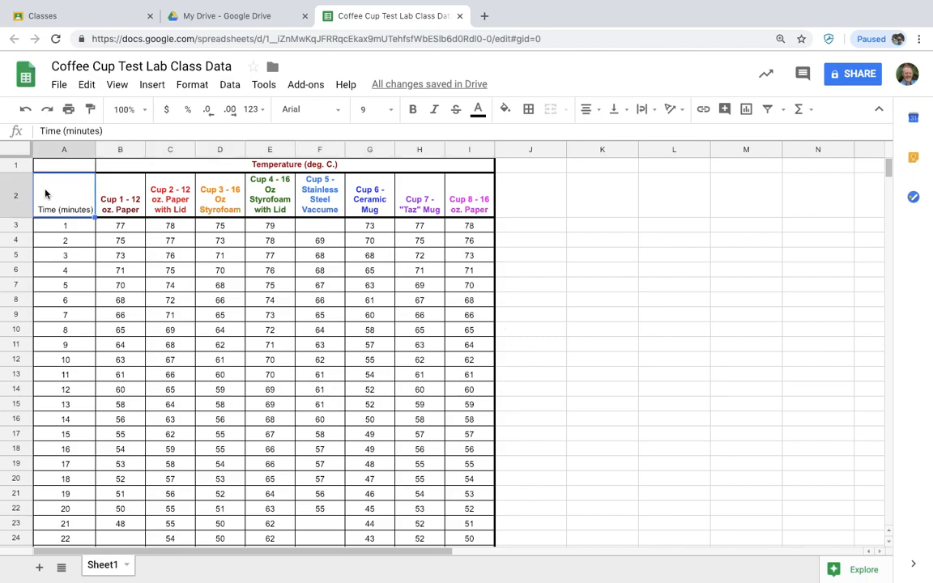
left_click_drag(54, 198, 486, 394)
scroll(330, 381, "up", 5)
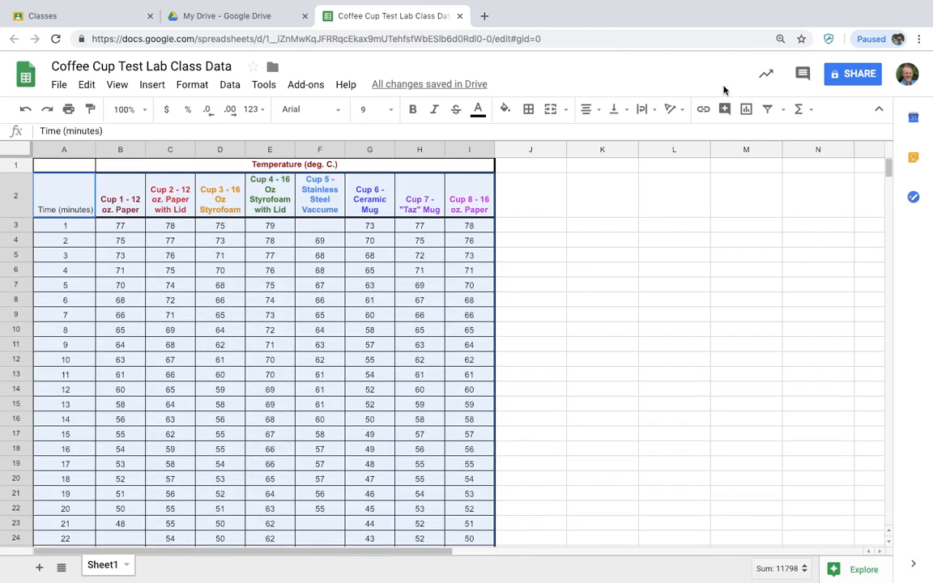
left_click(745, 113)
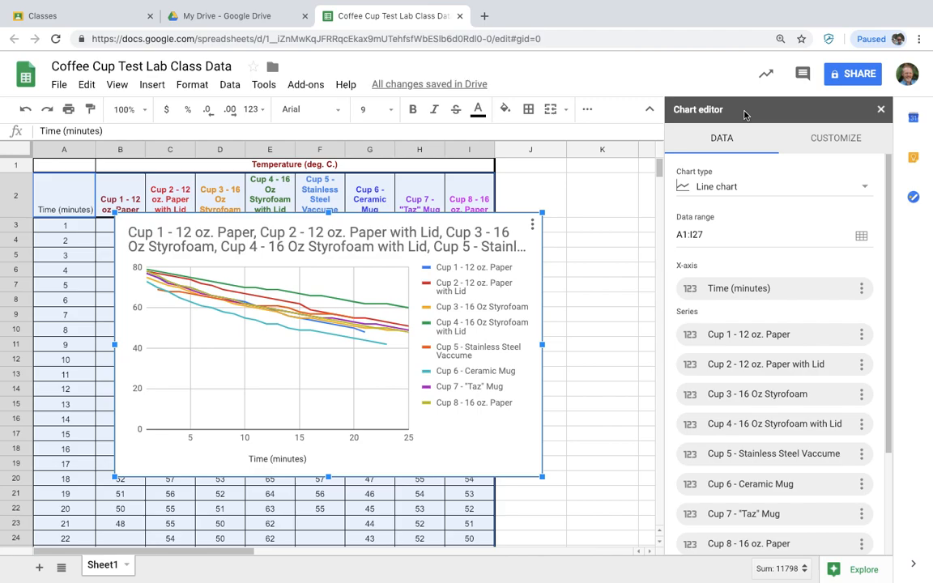
- Change the chart type of the new temperature chart to Scatter chart
left_click(711, 187)
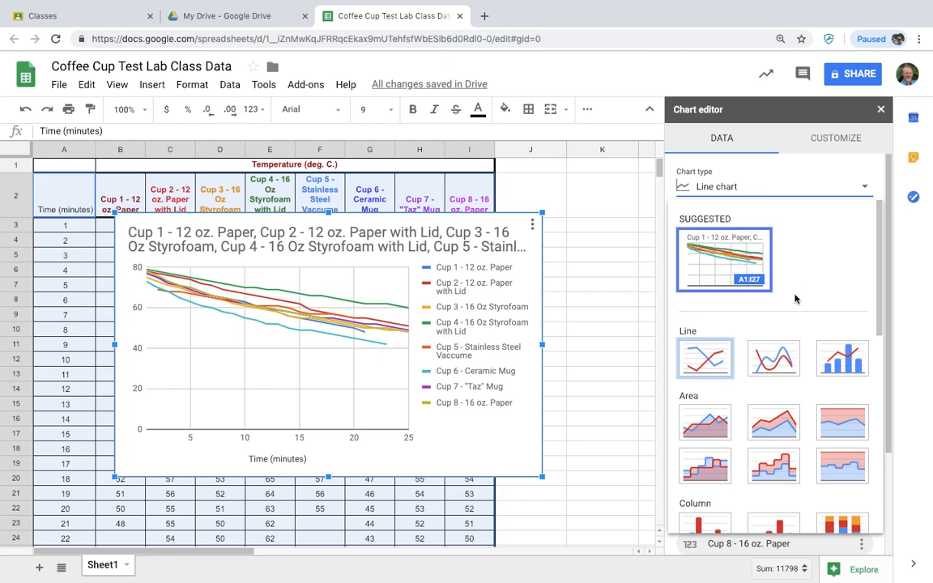
scroll(794, 307, "down", 3)
scroll(795, 310, "down", 3)
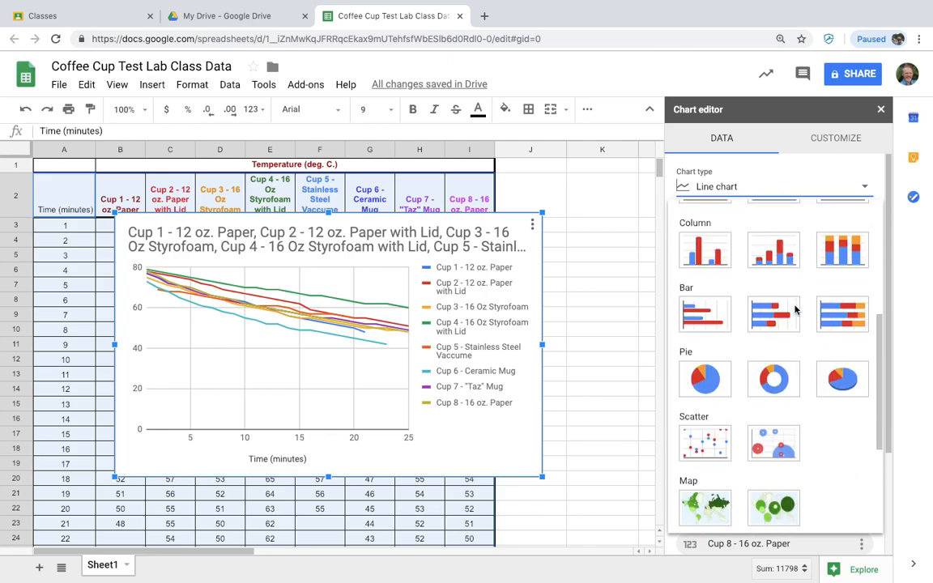
left_click(704, 415)
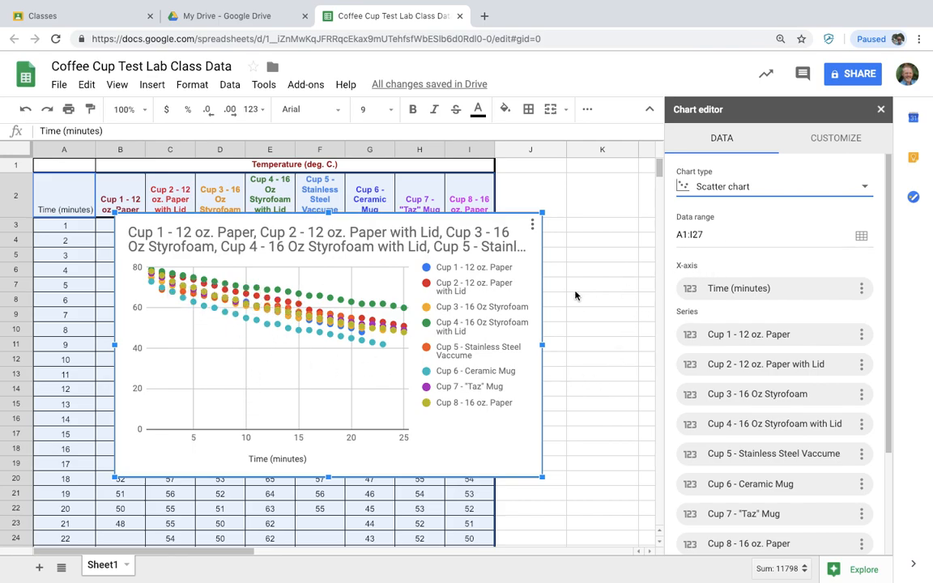
- Replace the chart title with "Cup Performance Comparison - 8 Cup Temperature Test"
double_click(350, 236)
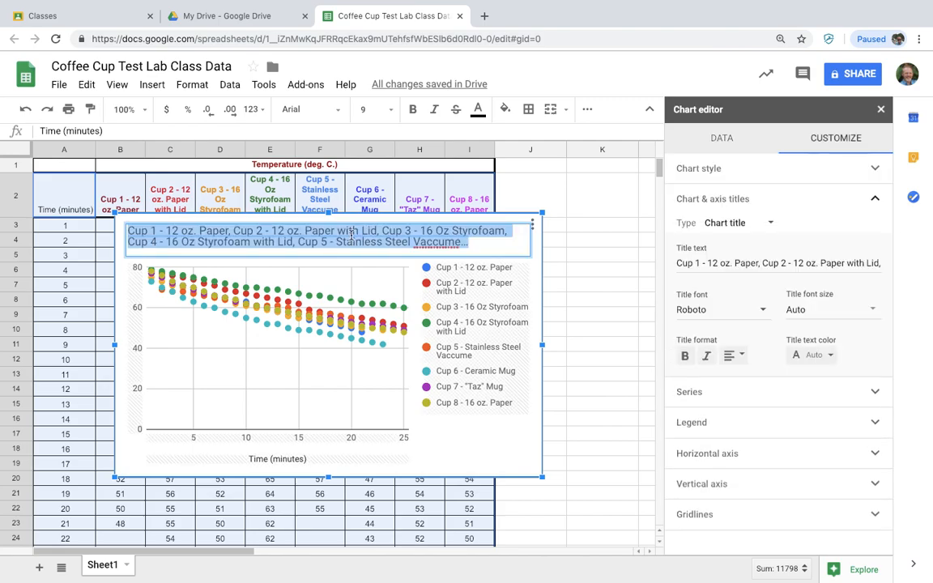
type("Cup Per")
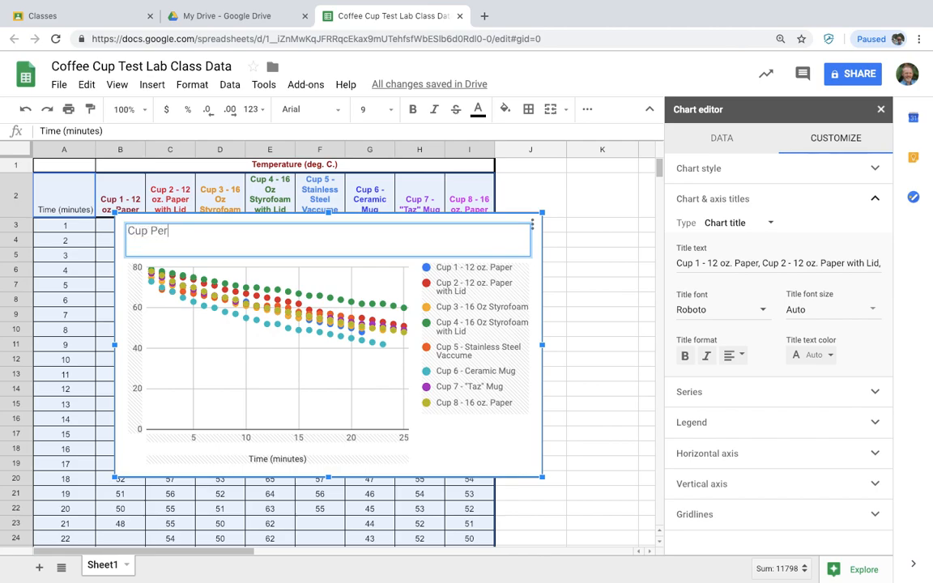
type("fomance Co")
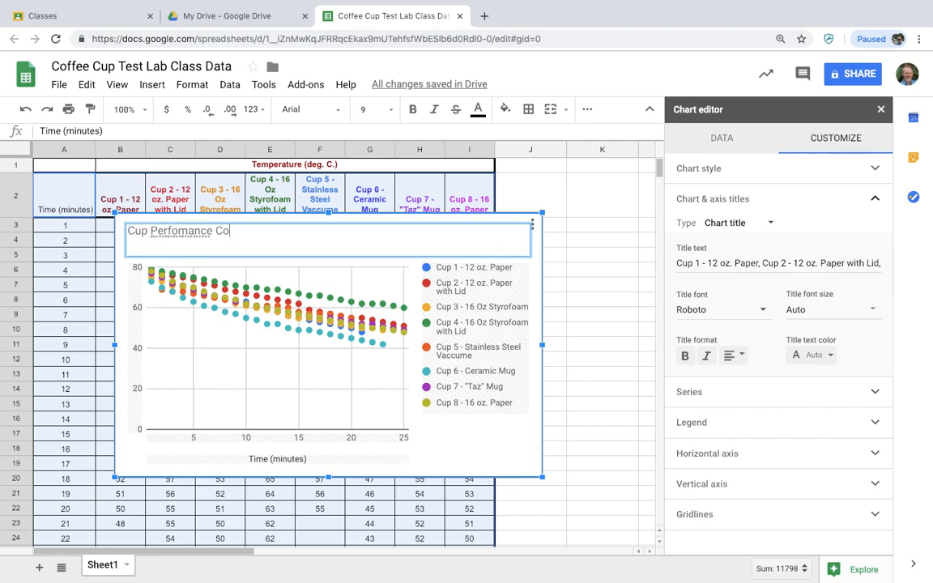
type("mparison")
double_click(180, 231)
right_click(194, 234)
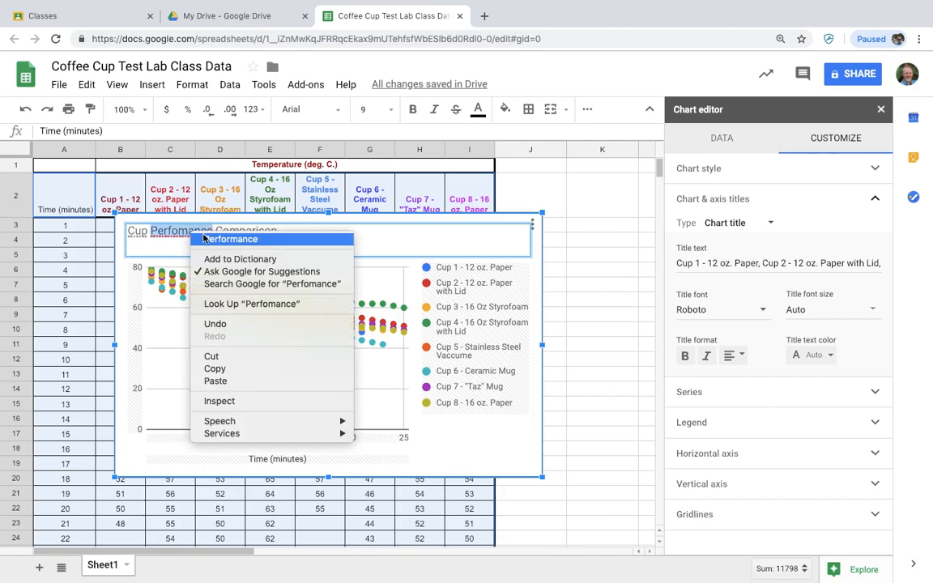
left_click(204, 239)
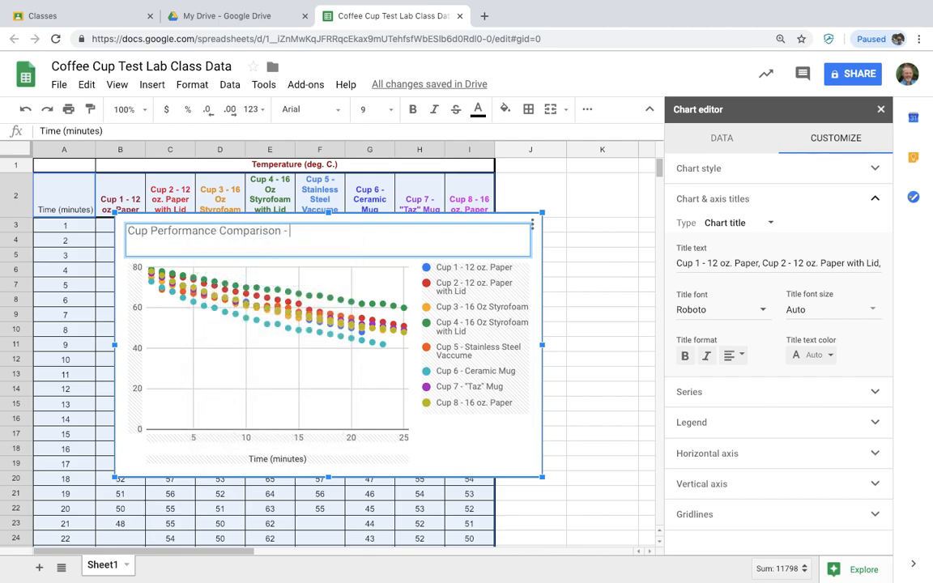
type("- * cup")
key("BackSpace")
type("Cup Temperature Test")
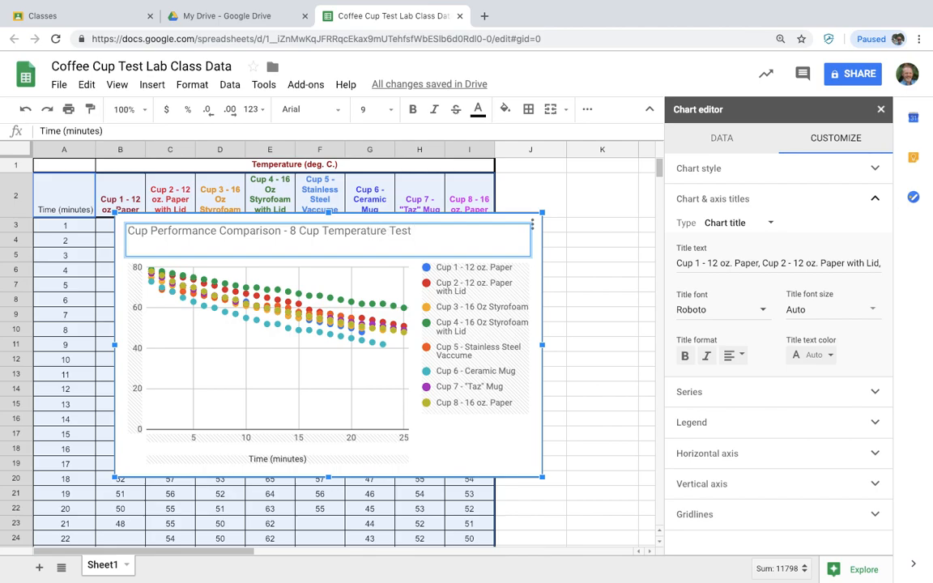
key("Return")
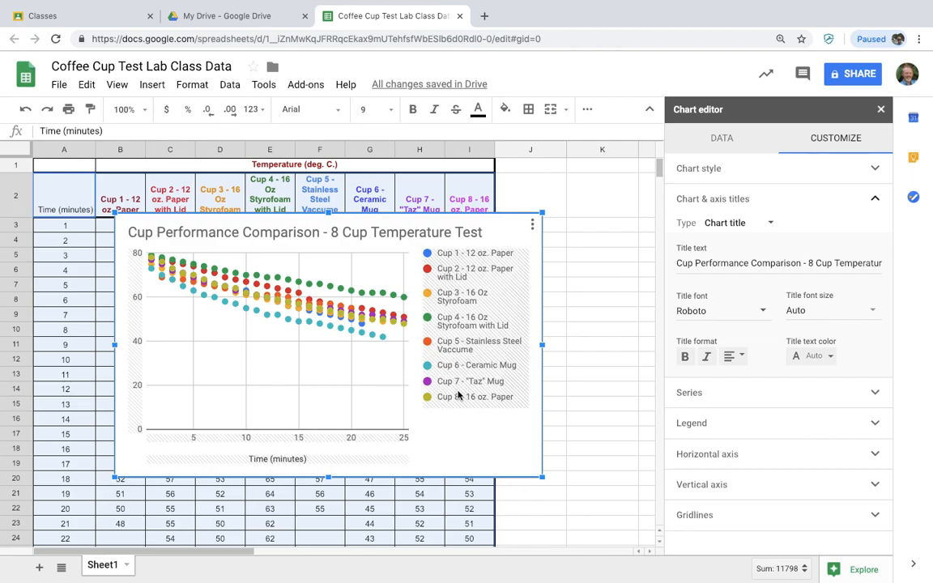
- Give the chart the vertical axis title "Temperature (deg. C)"
mouse_move(372, 334)
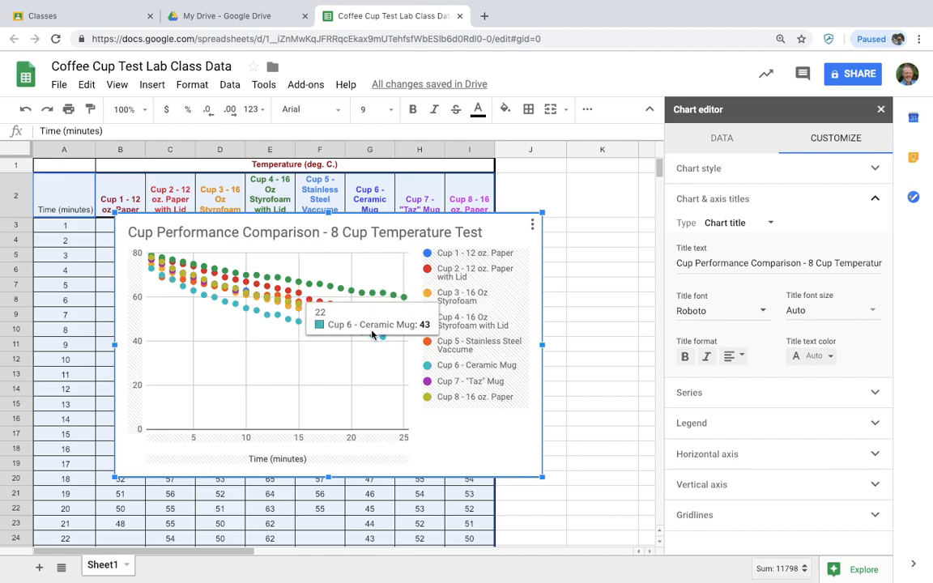
left_click(429, 255)
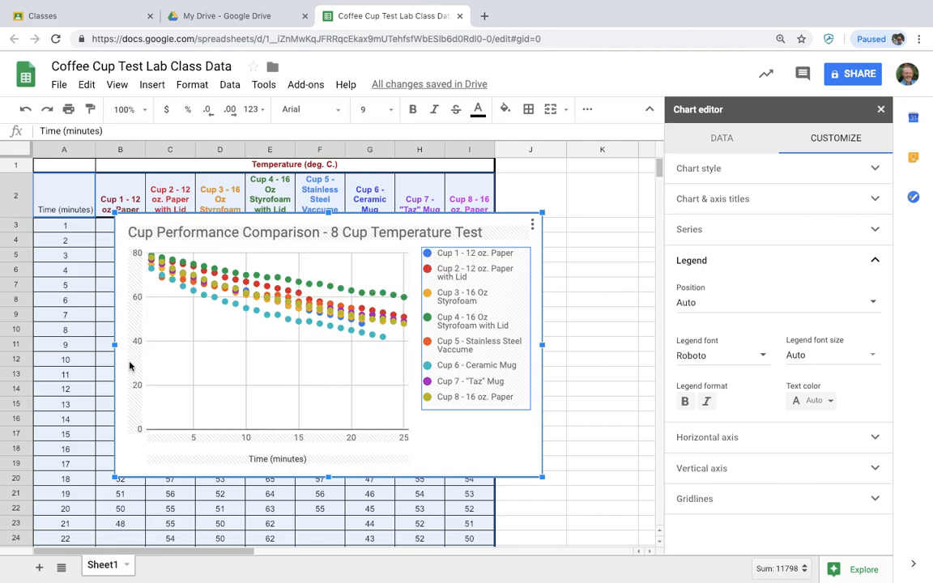
left_click(708, 201)
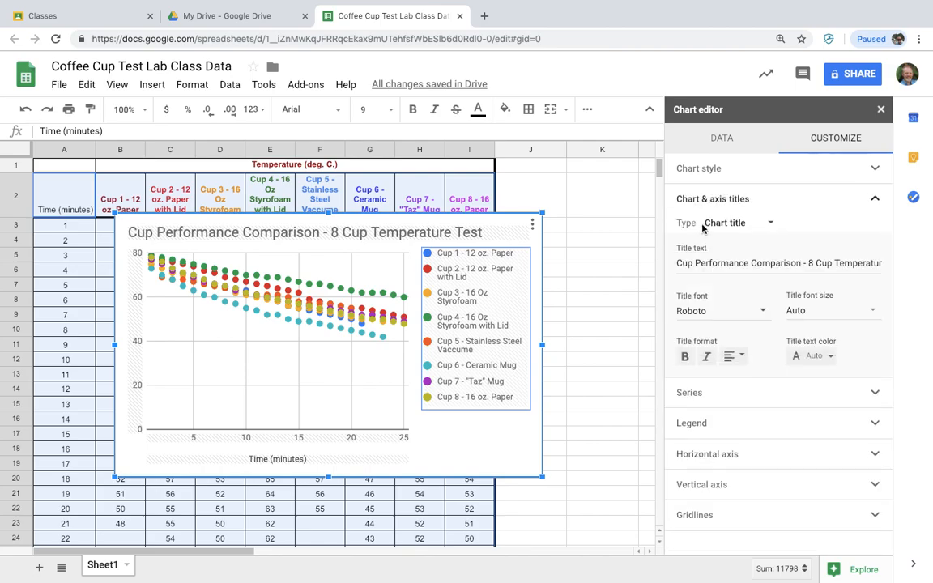
left_click(721, 224)
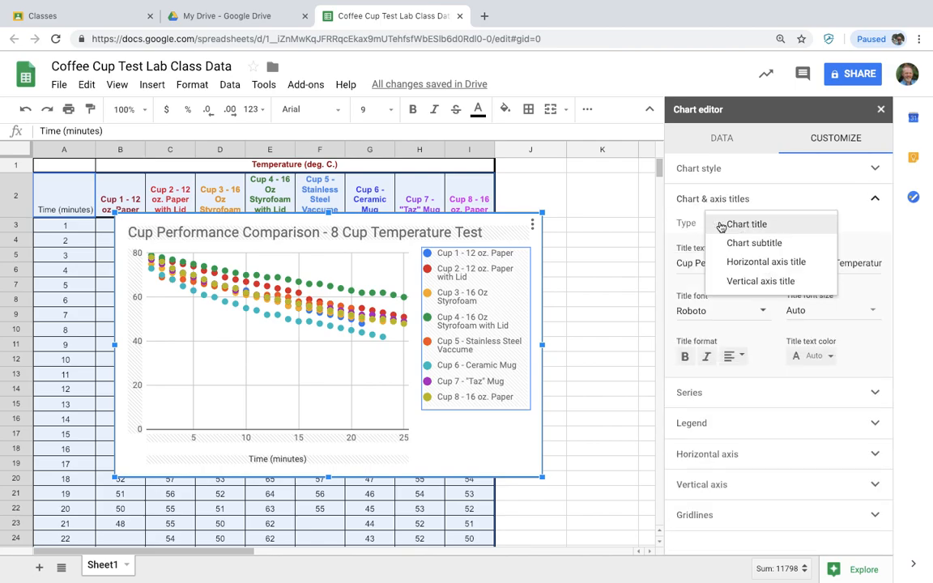
left_click(738, 284)
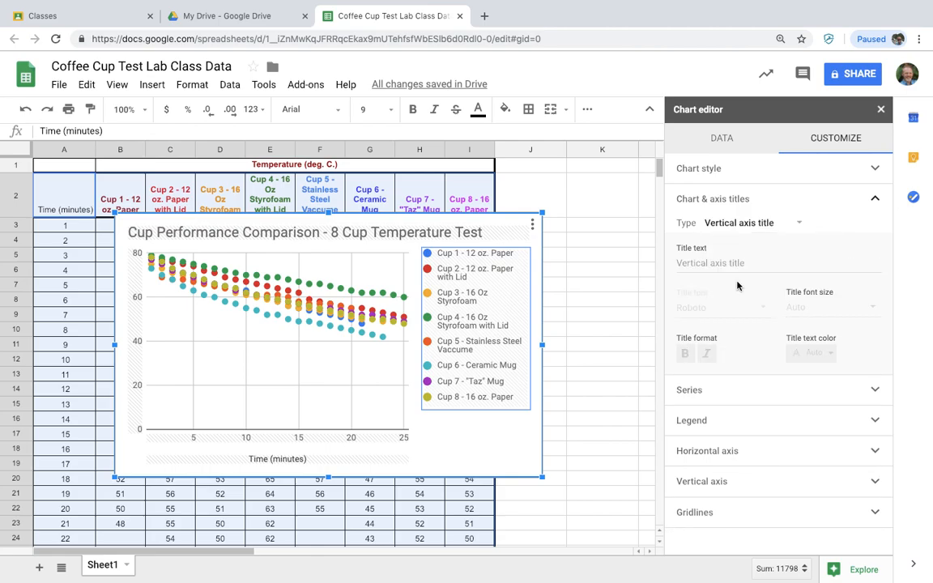
left_click(723, 260)
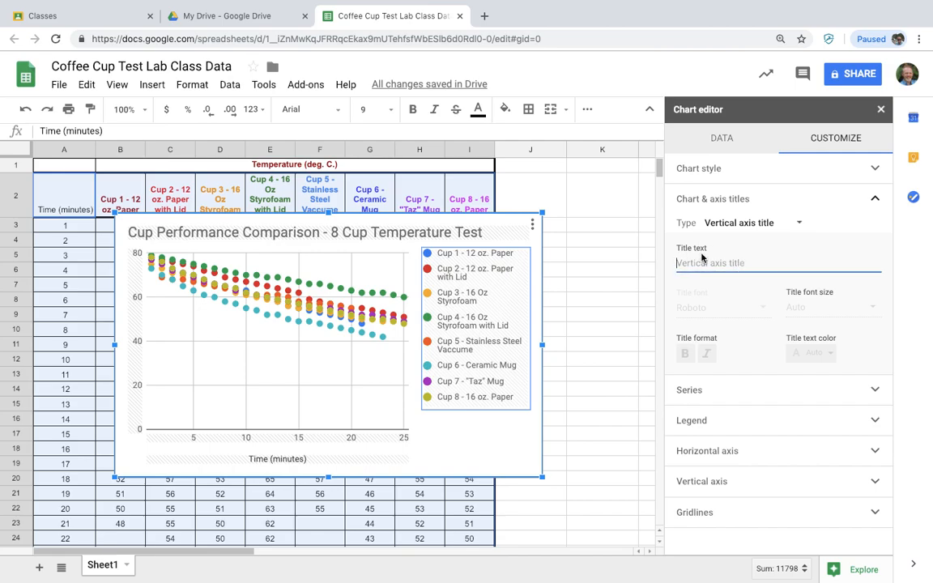
type("D")
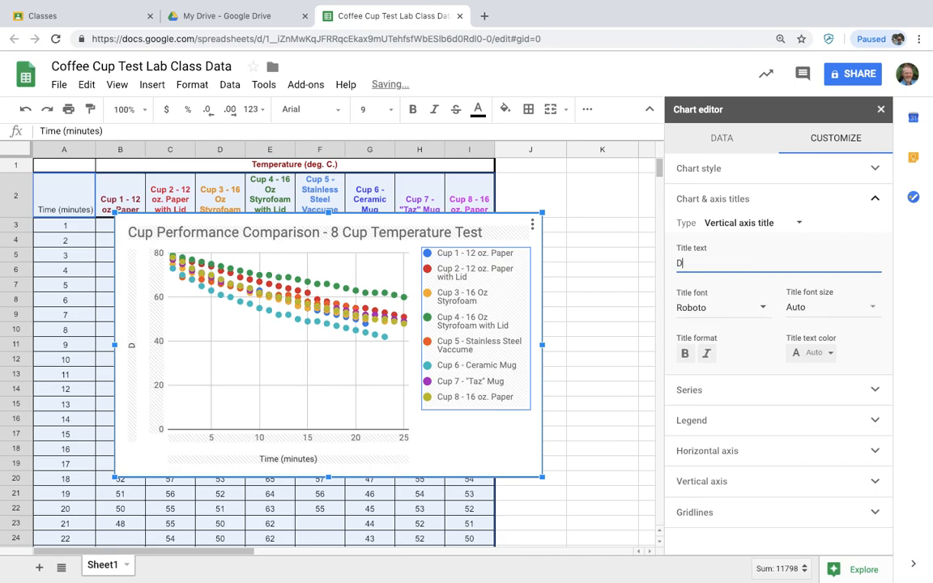
key("BackSpace")
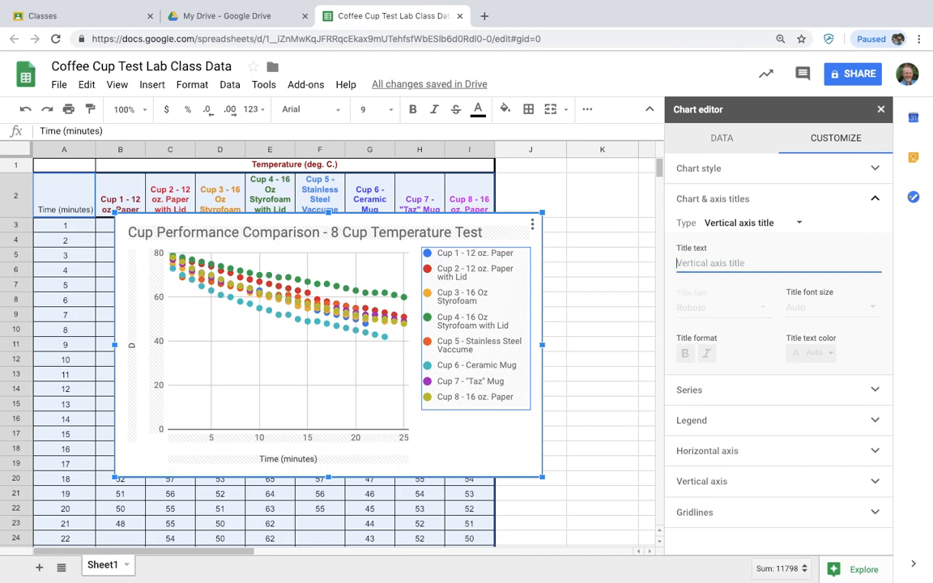
type("Te")
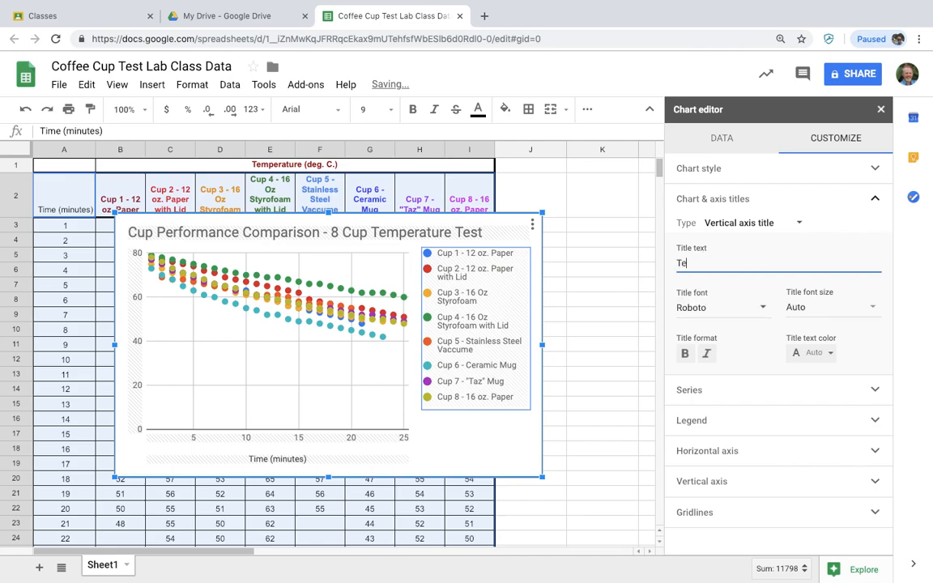
type("mperature (de")
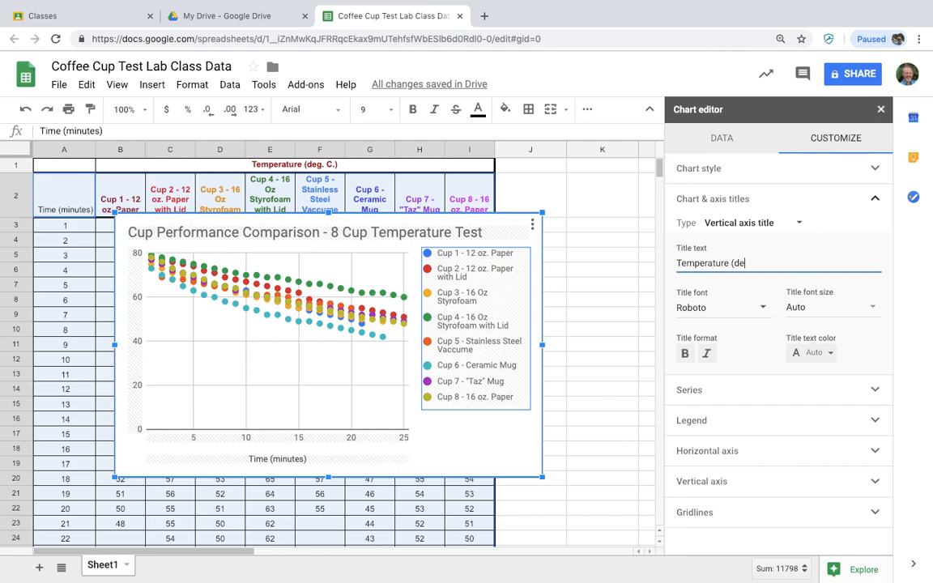
type("g. C")
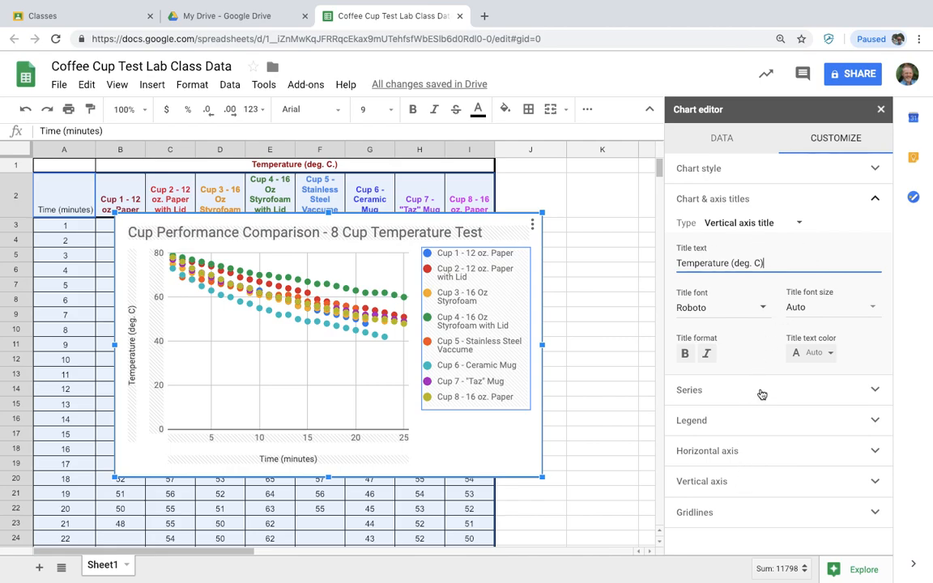
- Add linear trendlines to all series of the chart and set their point size to 2px
left_click(701, 391)
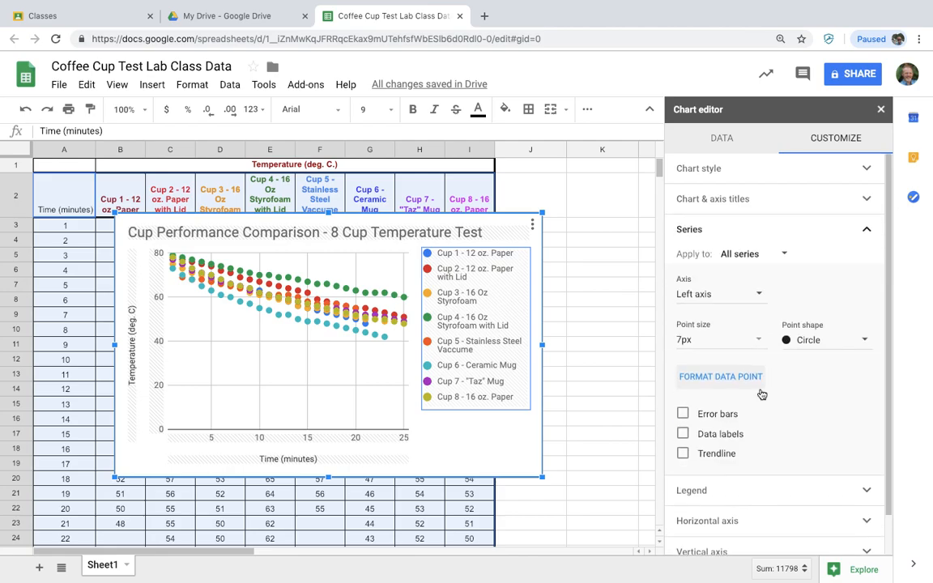
left_click(684, 455)
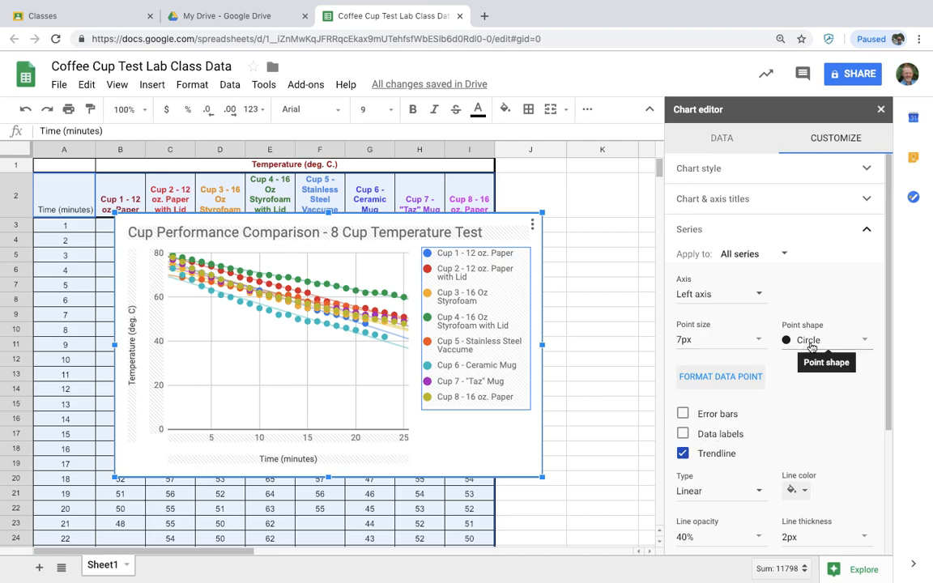
left_click(760, 344)
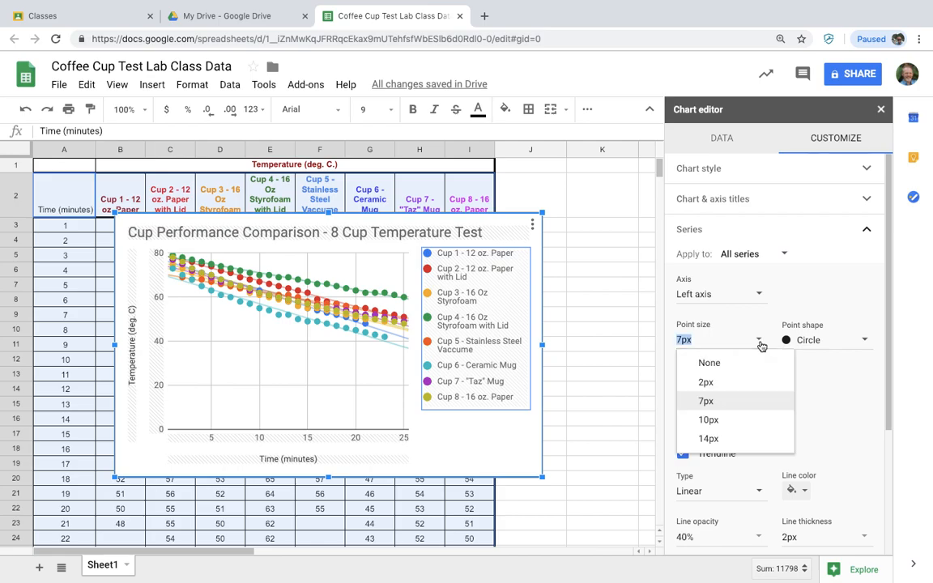
left_click(701, 382)
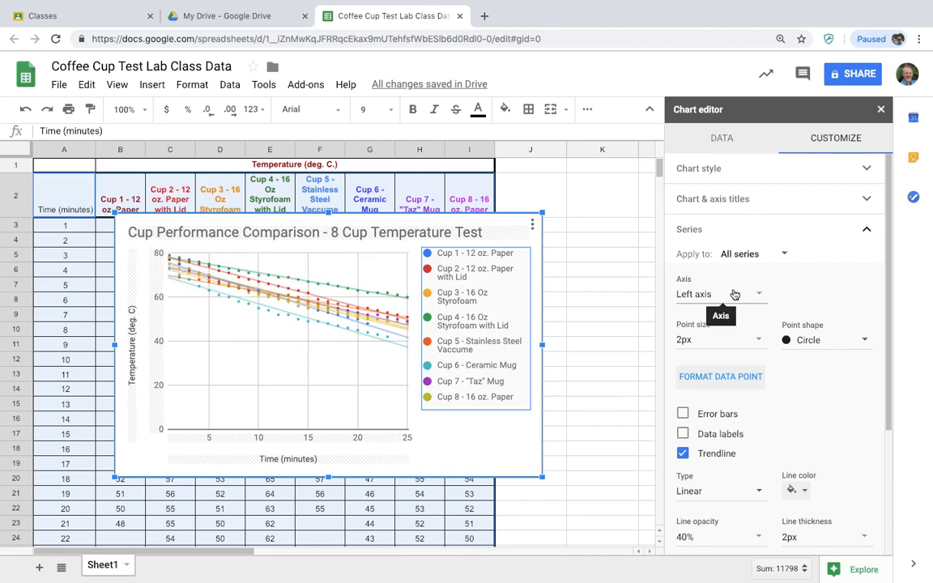
- Set the chart's vertical axis range to a minimum of 30 and a maximum of 80
left_click(865, 233)
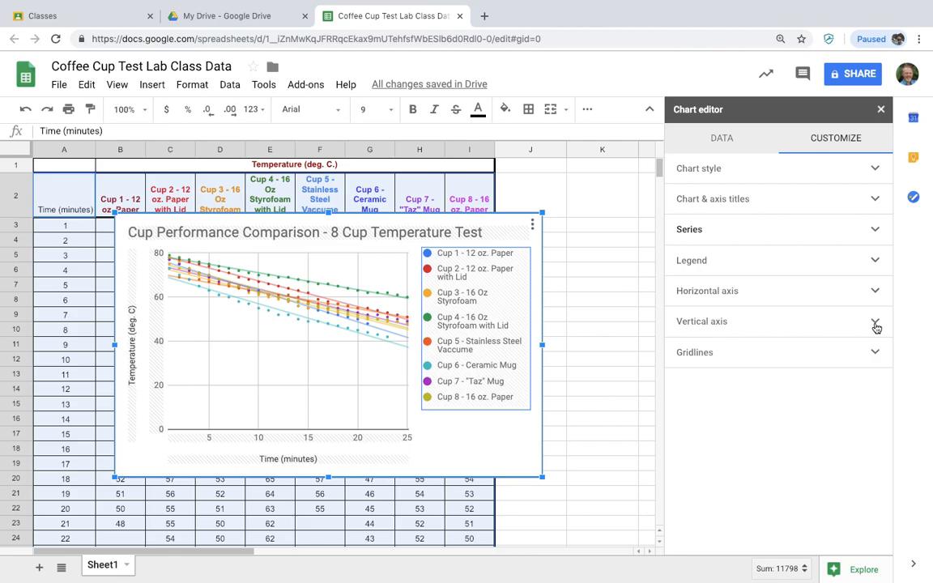
left_click(875, 324)
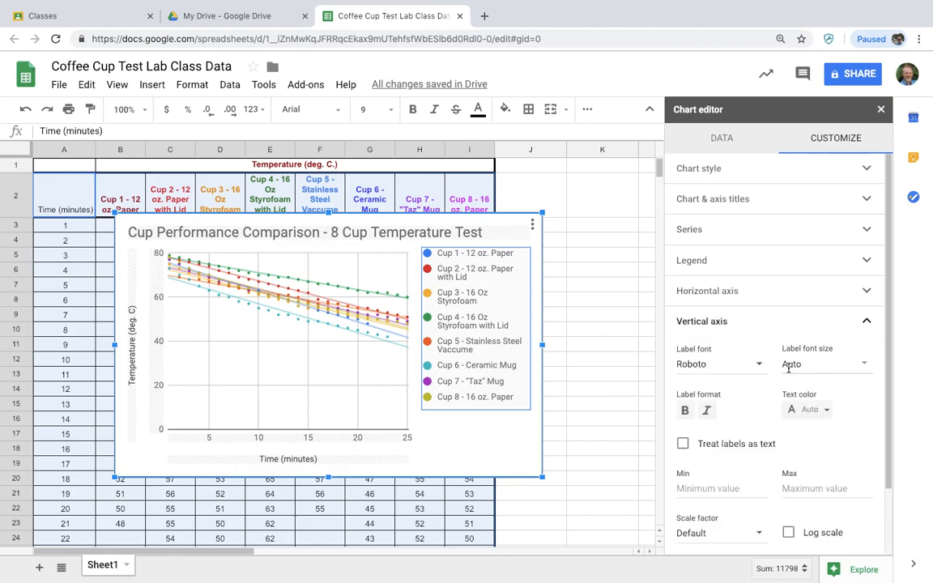
scroll(789, 364, "down", 1)
scroll(790, 366, "down", 1)
left_click(699, 408)
type("30")
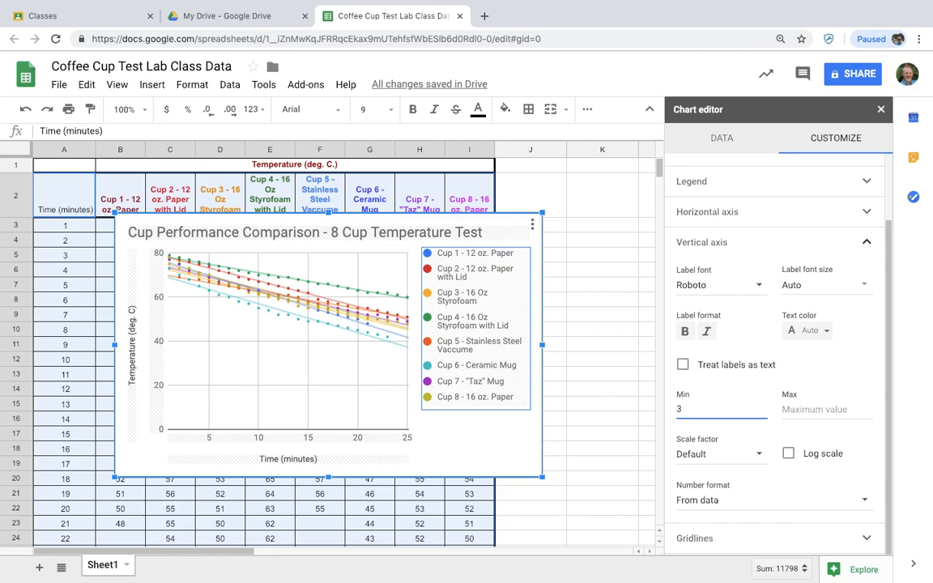
left_click(827, 408)
type("80")
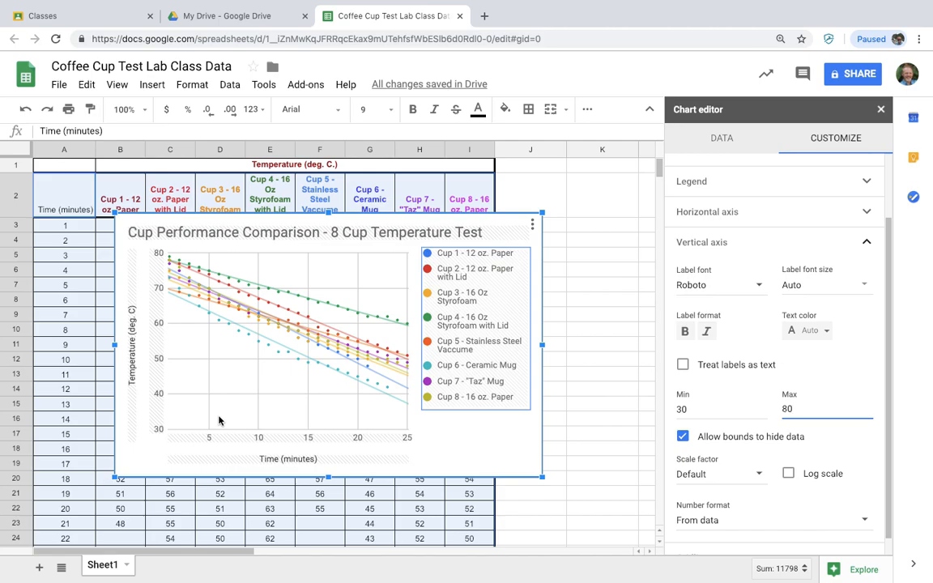
- Close the chart editor, enlarge the cup performance chart, and move it over columns F to M below the header row
left_click(880, 109)
left_click(477, 244)
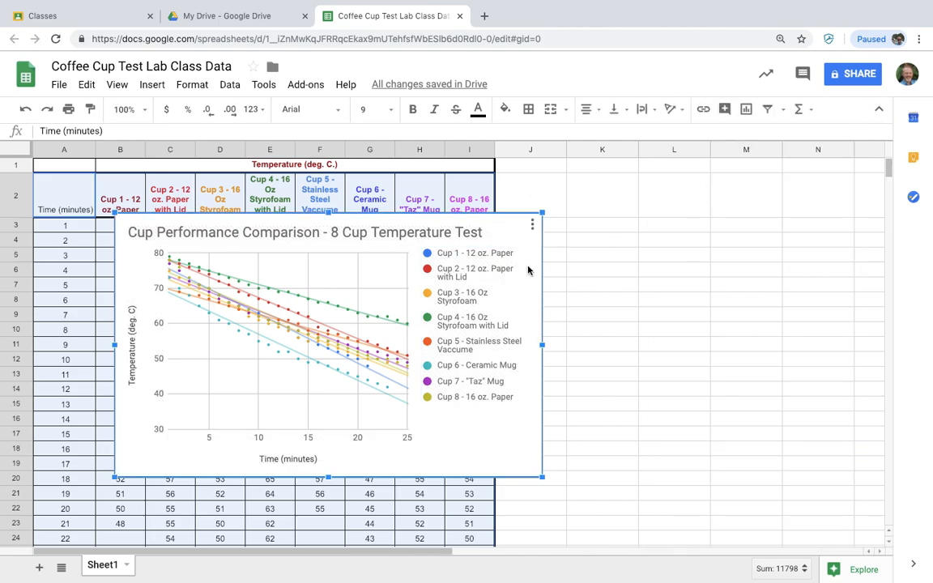
left_click_drag(542, 211, 628, 160)
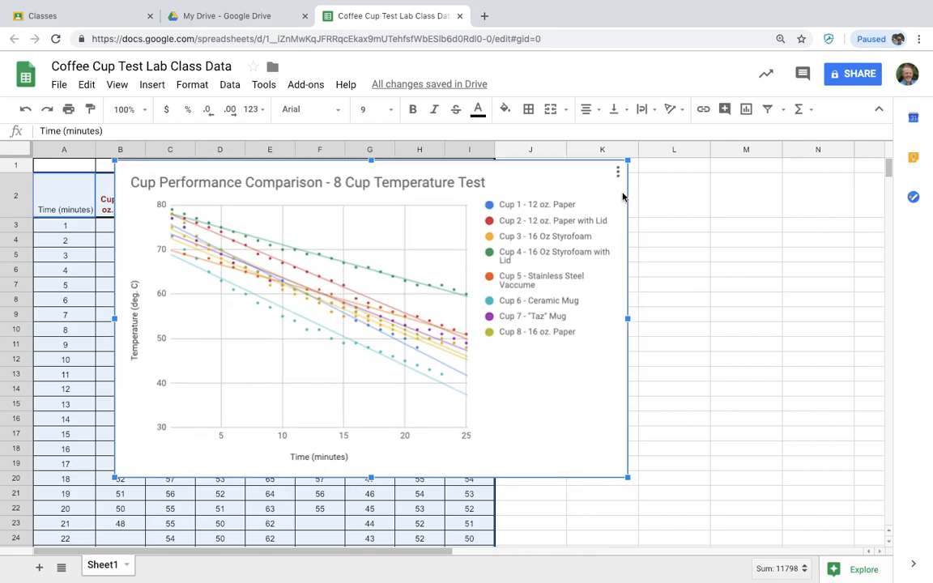
left_click_drag(552, 180, 737, 205)
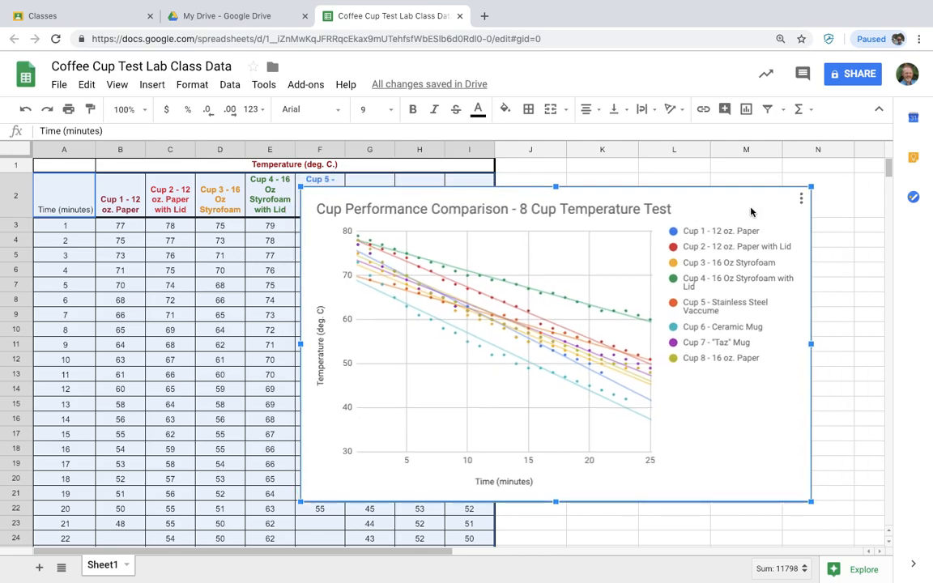
- Copy the chart and move the original clear of the data table, starting in column J beside row 2
left_click(801, 201)
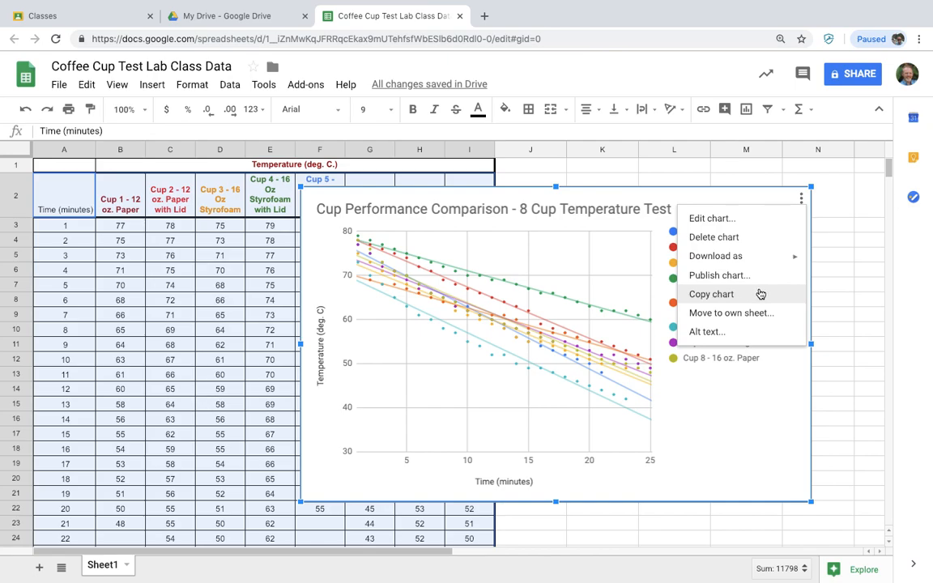
left_click(702, 294)
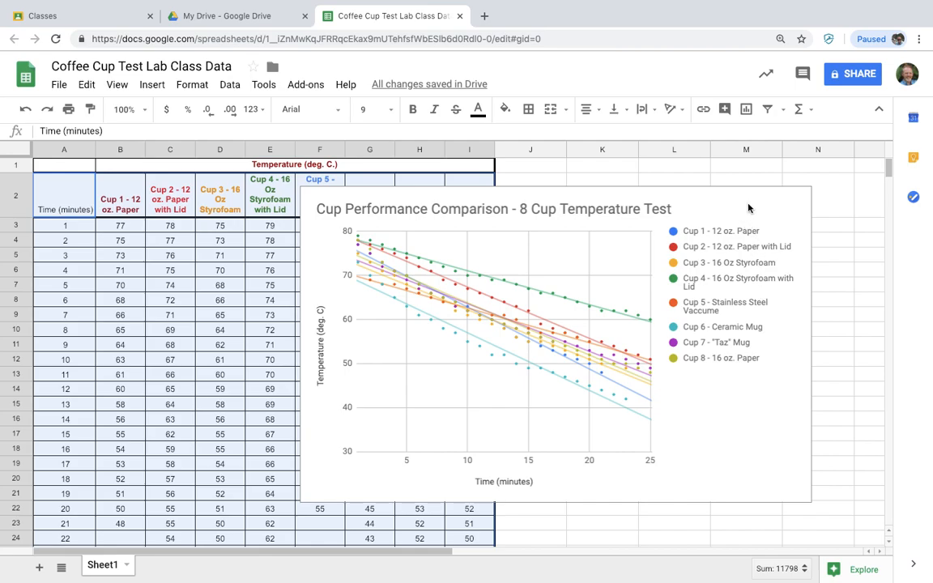
left_click_drag(784, 214, 923, 230)
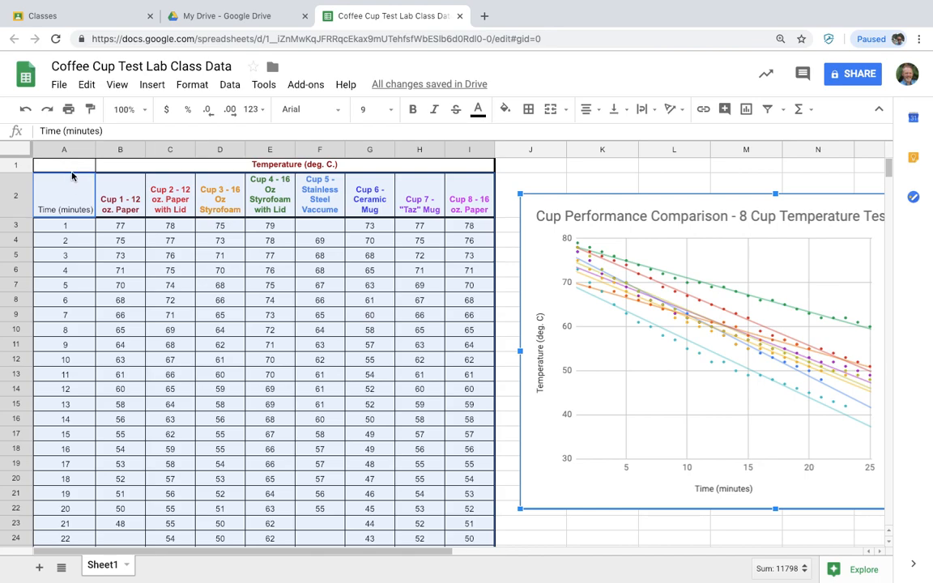
left_click_drag(71, 167, 473, 458)
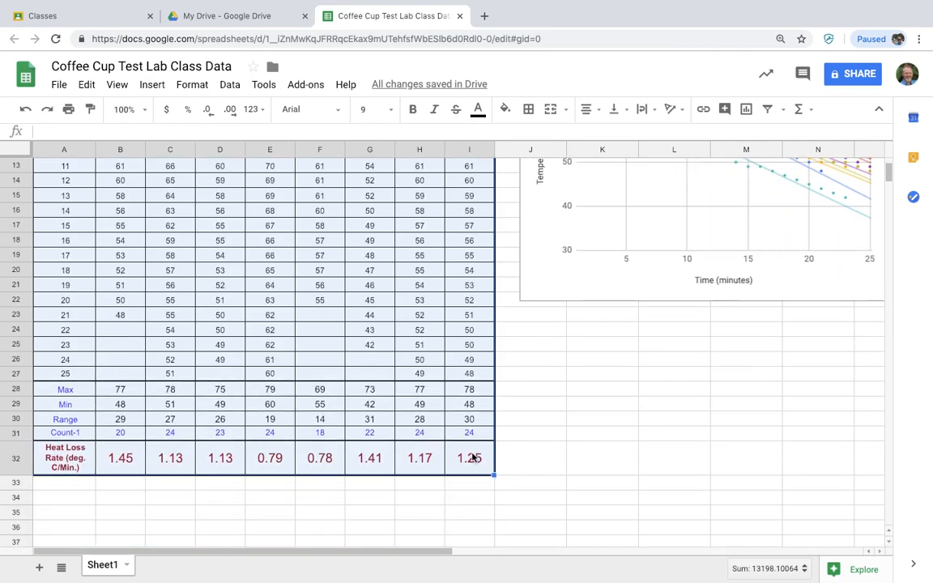
right_click(312, 316)
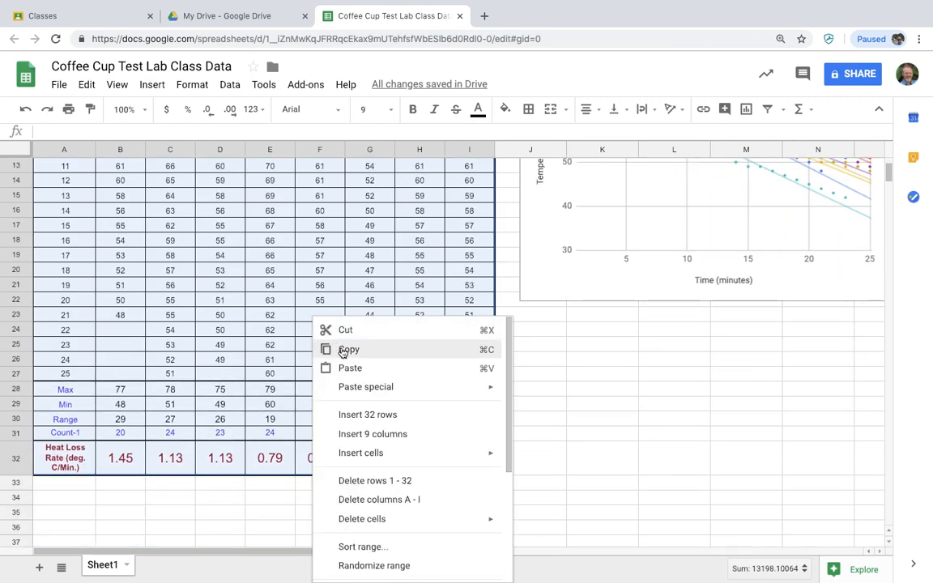
left_click(604, 402)
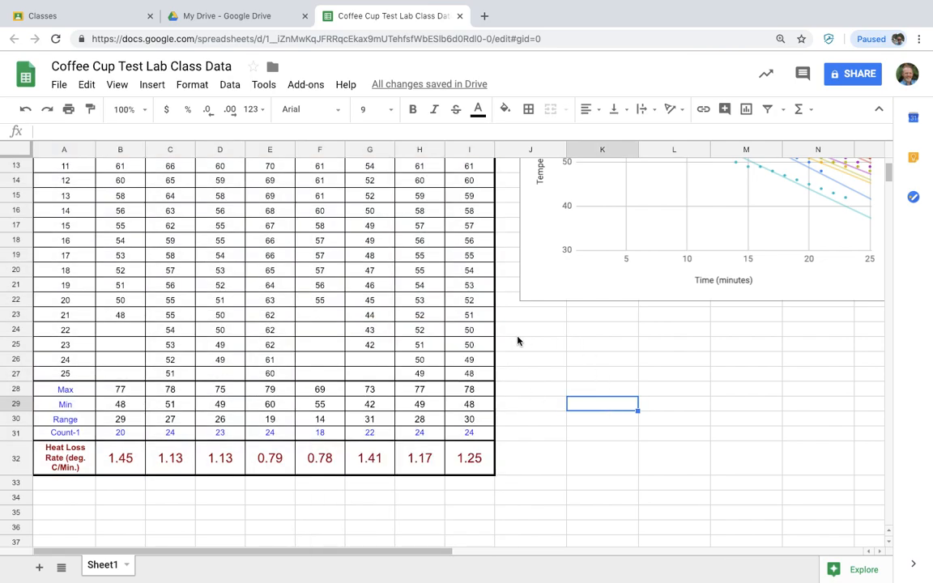
mouse_move(663, 6)
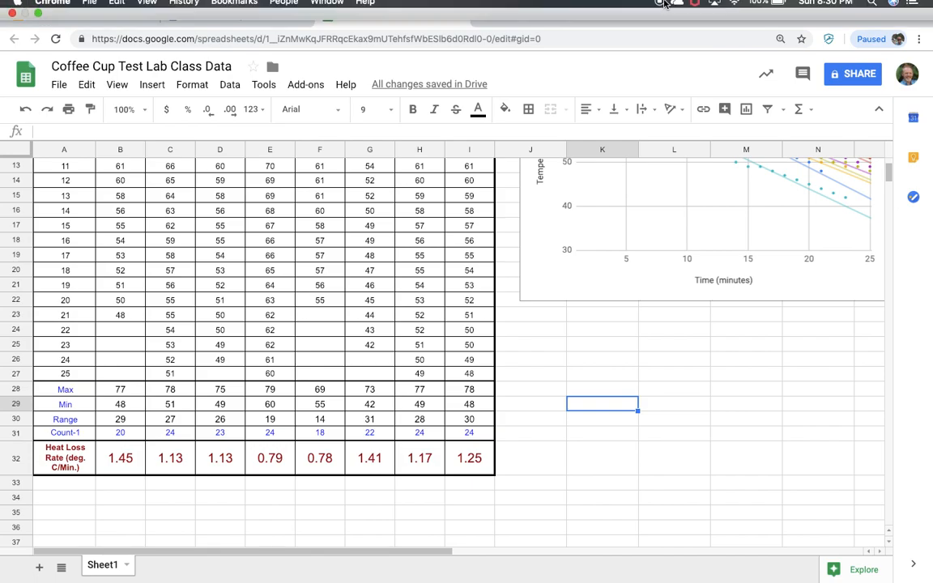